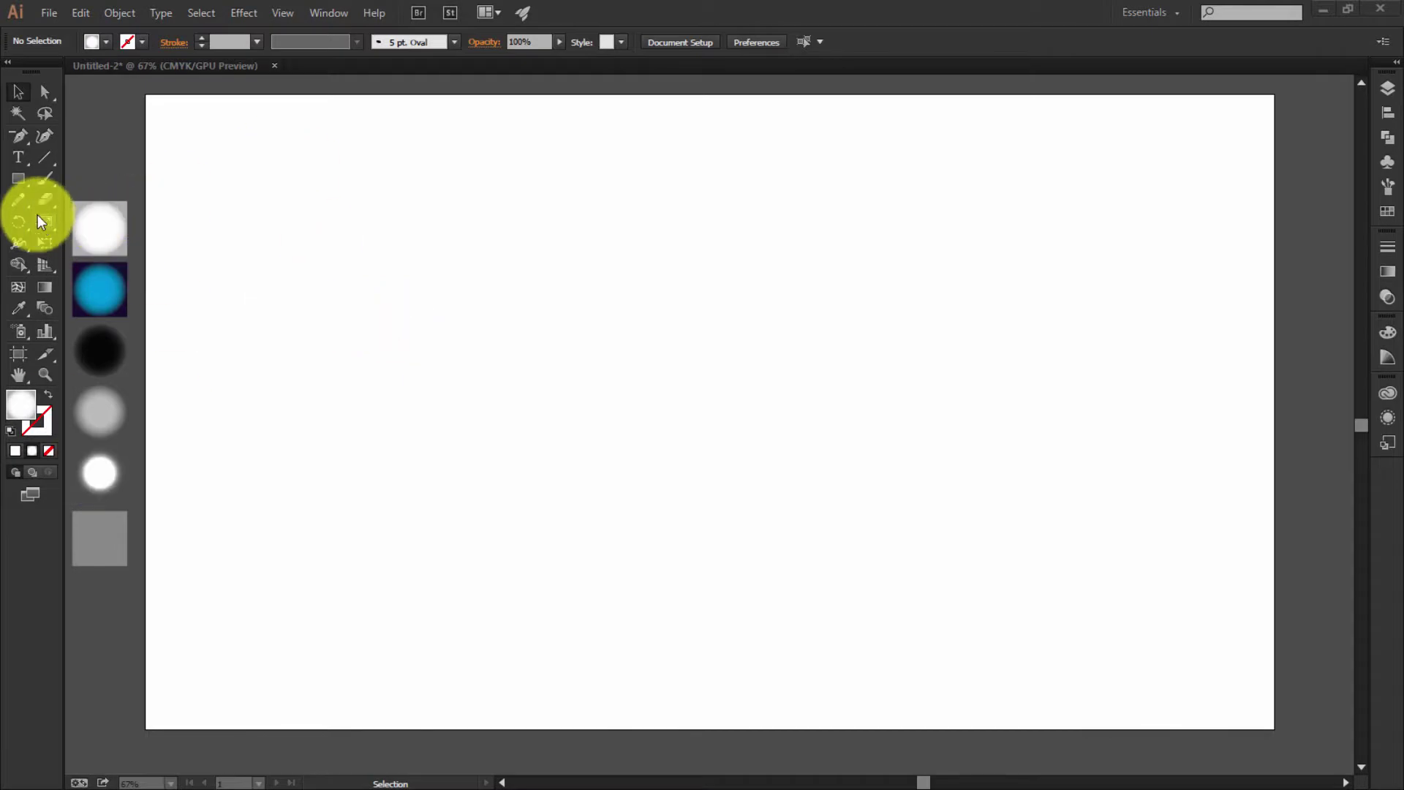
- Draw a circle near the page centre and give it the white sample's grey-edged shading
click(24, 179)
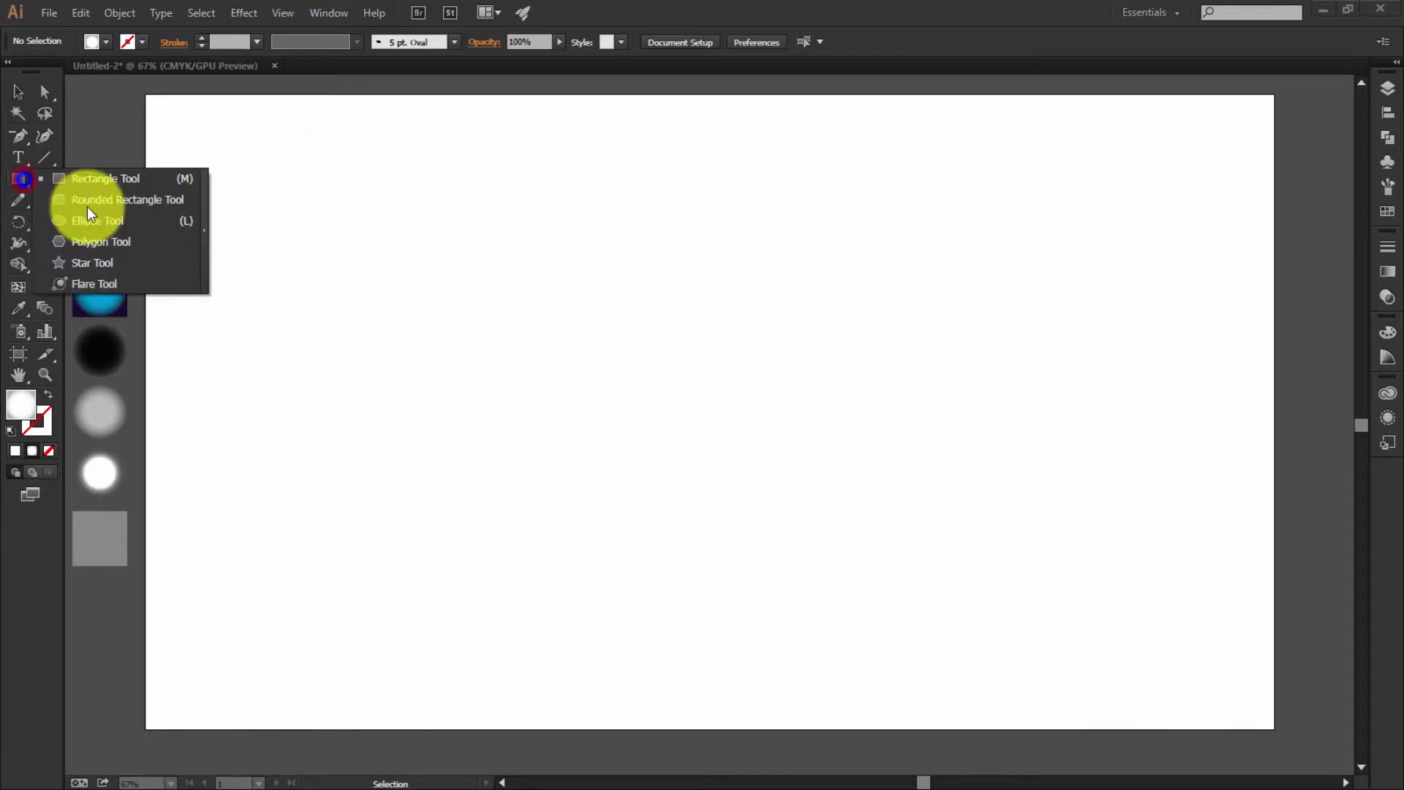
click(113, 221)
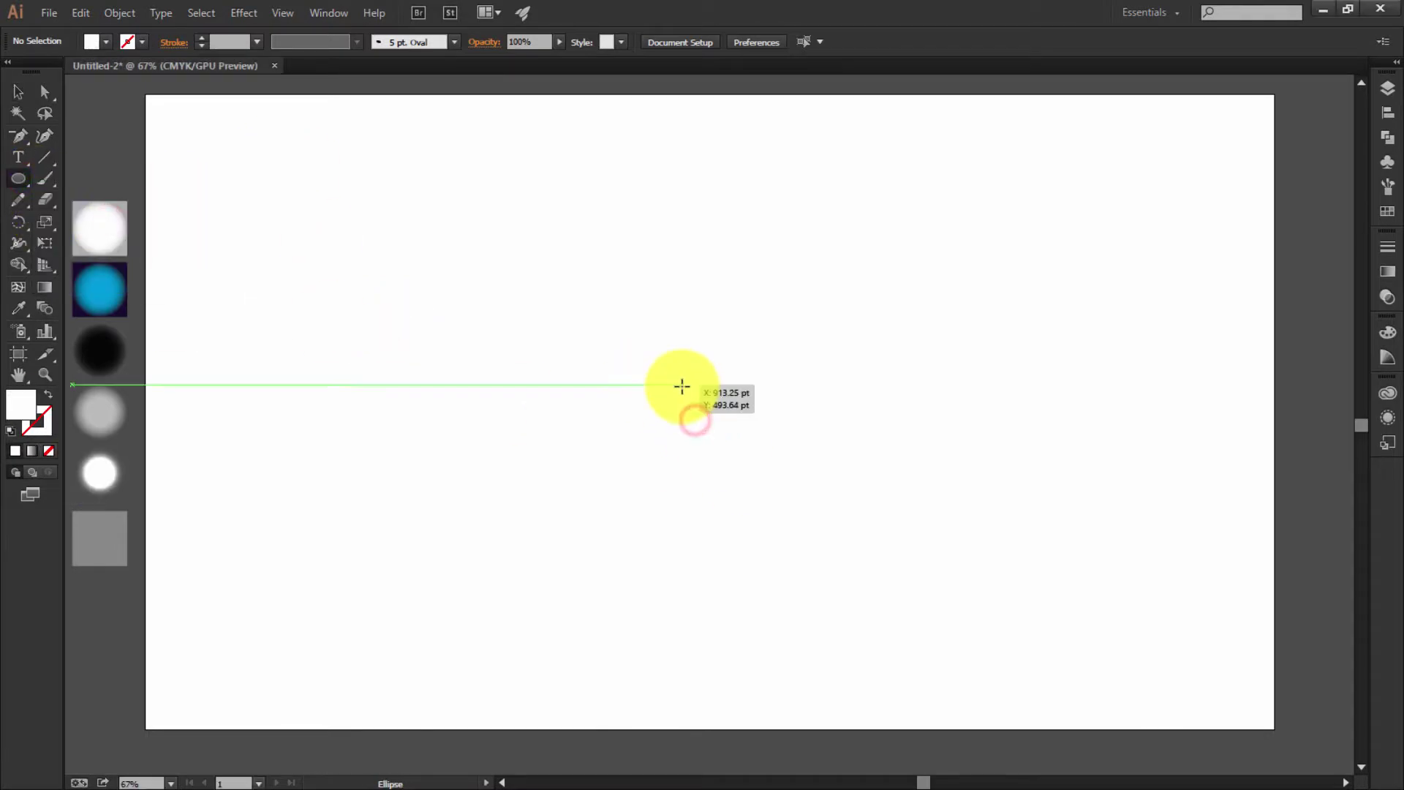
drag(682, 386, 802, 556)
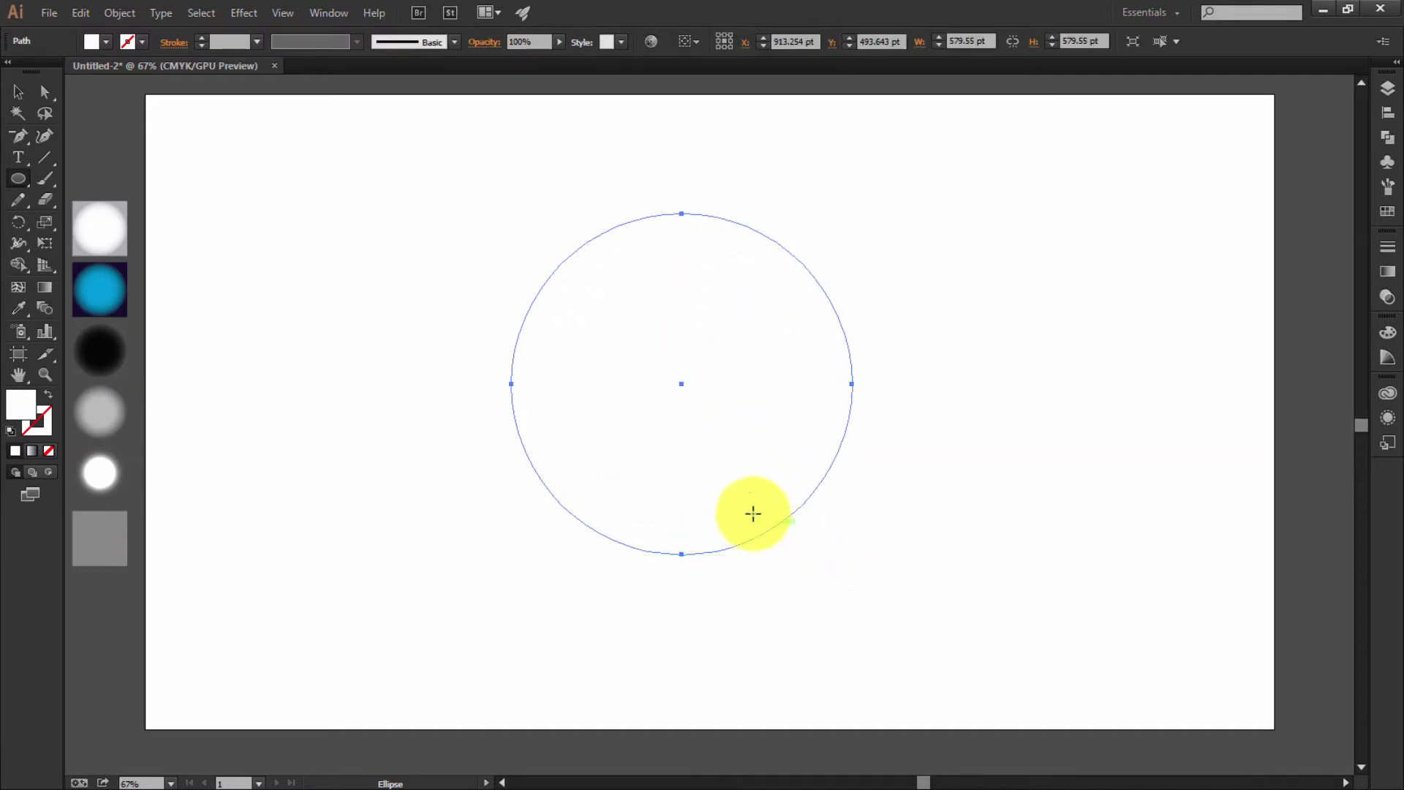
key(i)
click(106, 223)
- Move the shaded circle into place and enlarge it to eyeball size
click(18, 91)
click(370, 291)
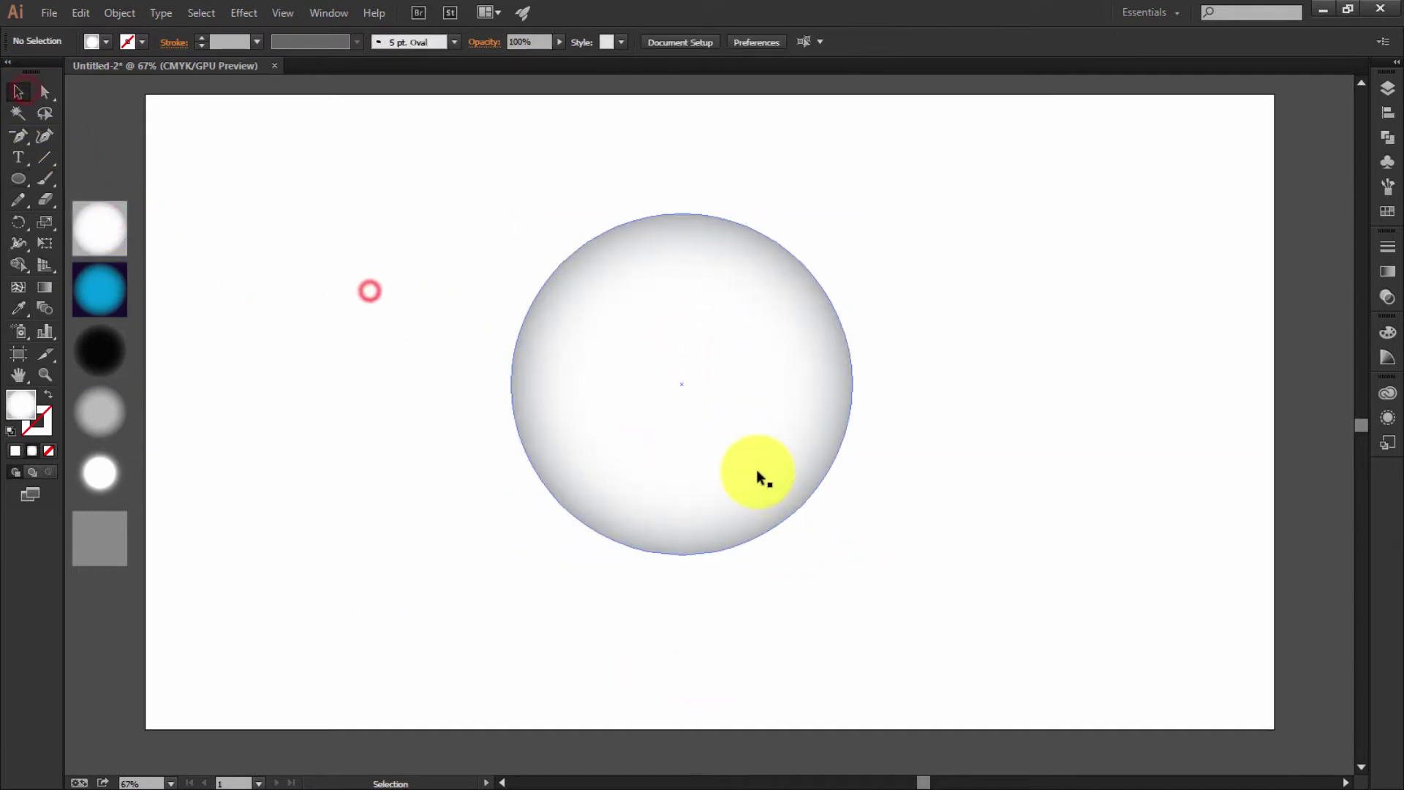
drag(754, 470, 775, 488)
drag(875, 572, 899, 605)
click(924, 637)
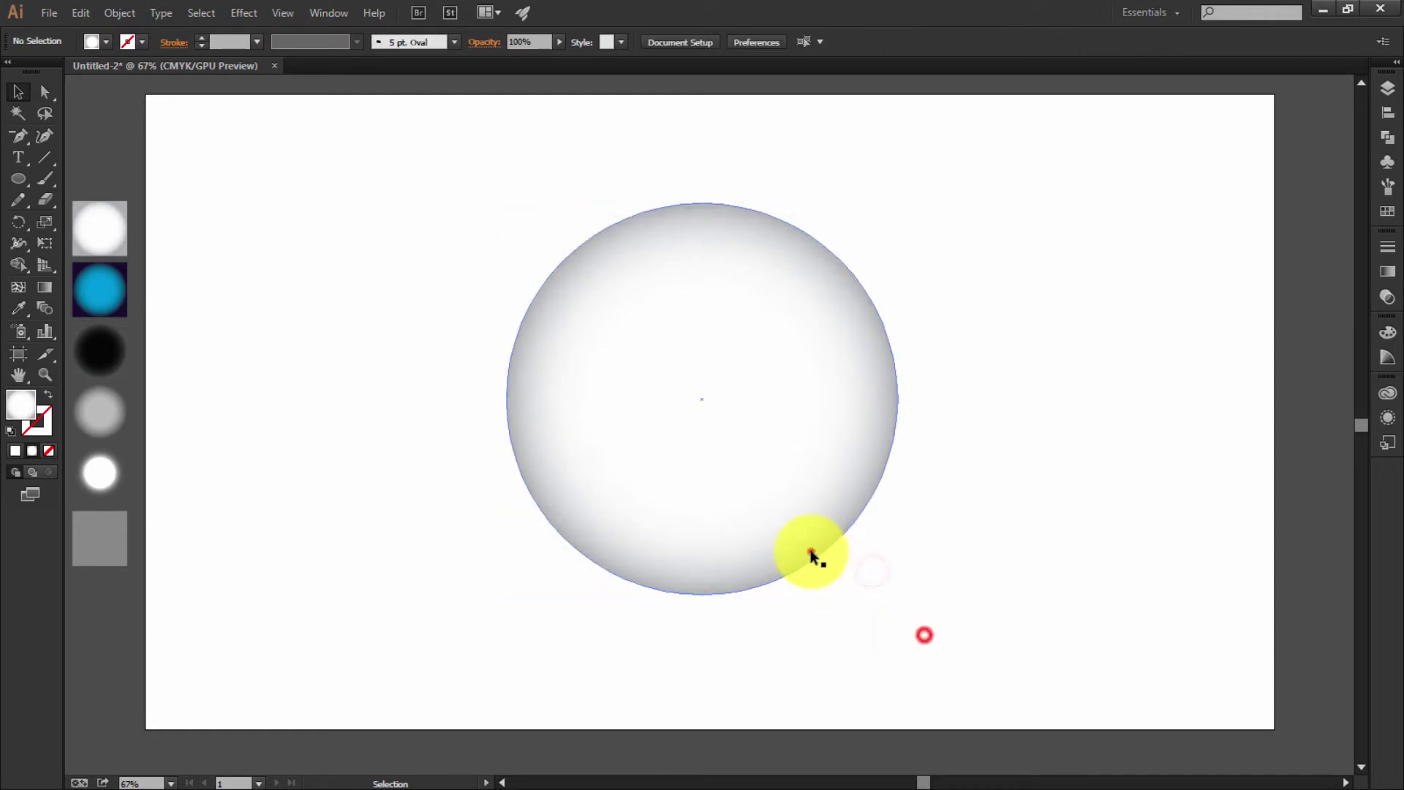
- Reselect the eyeball circle and scale a smaller centred copy of it
key(a)
click(810, 553)
key(v)
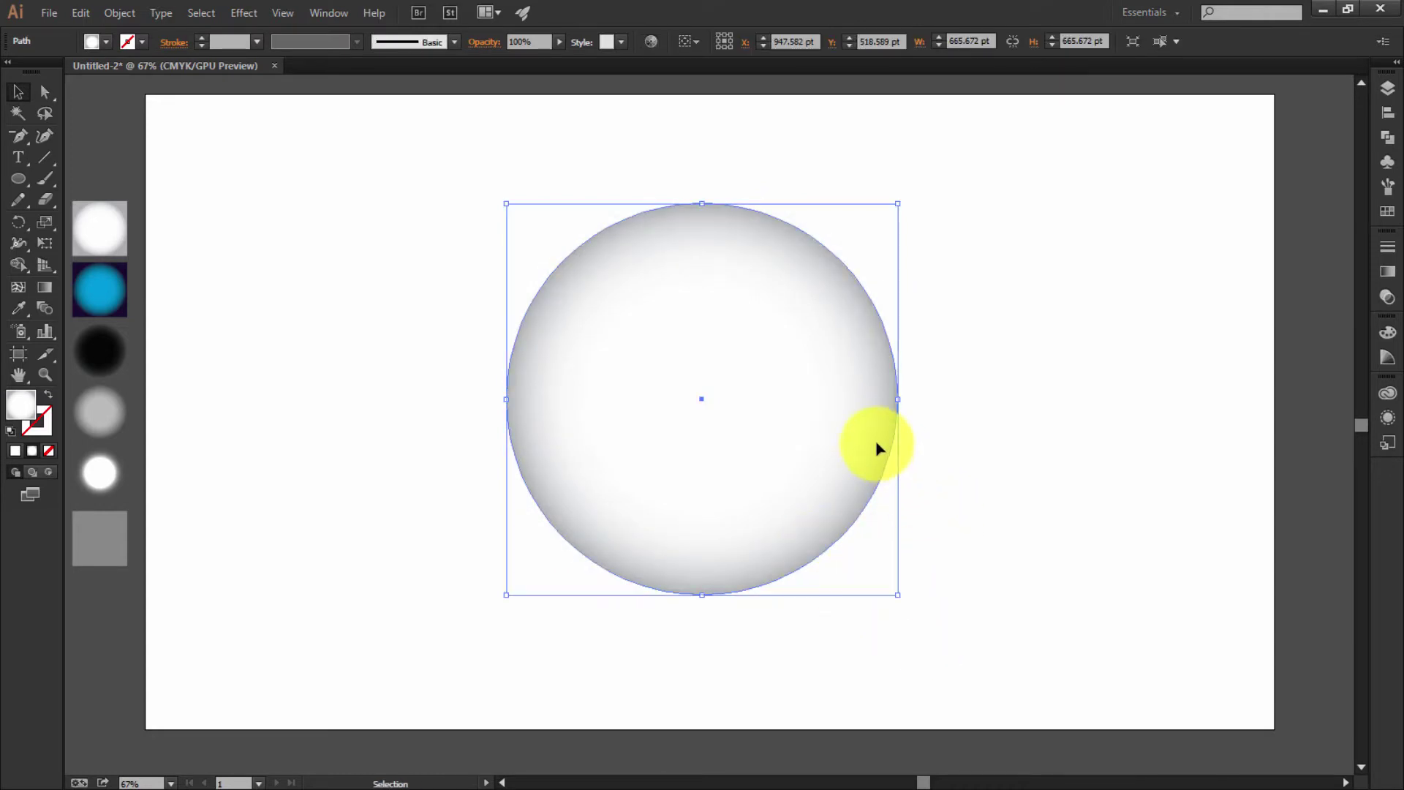
click(817, 434)
key(a)
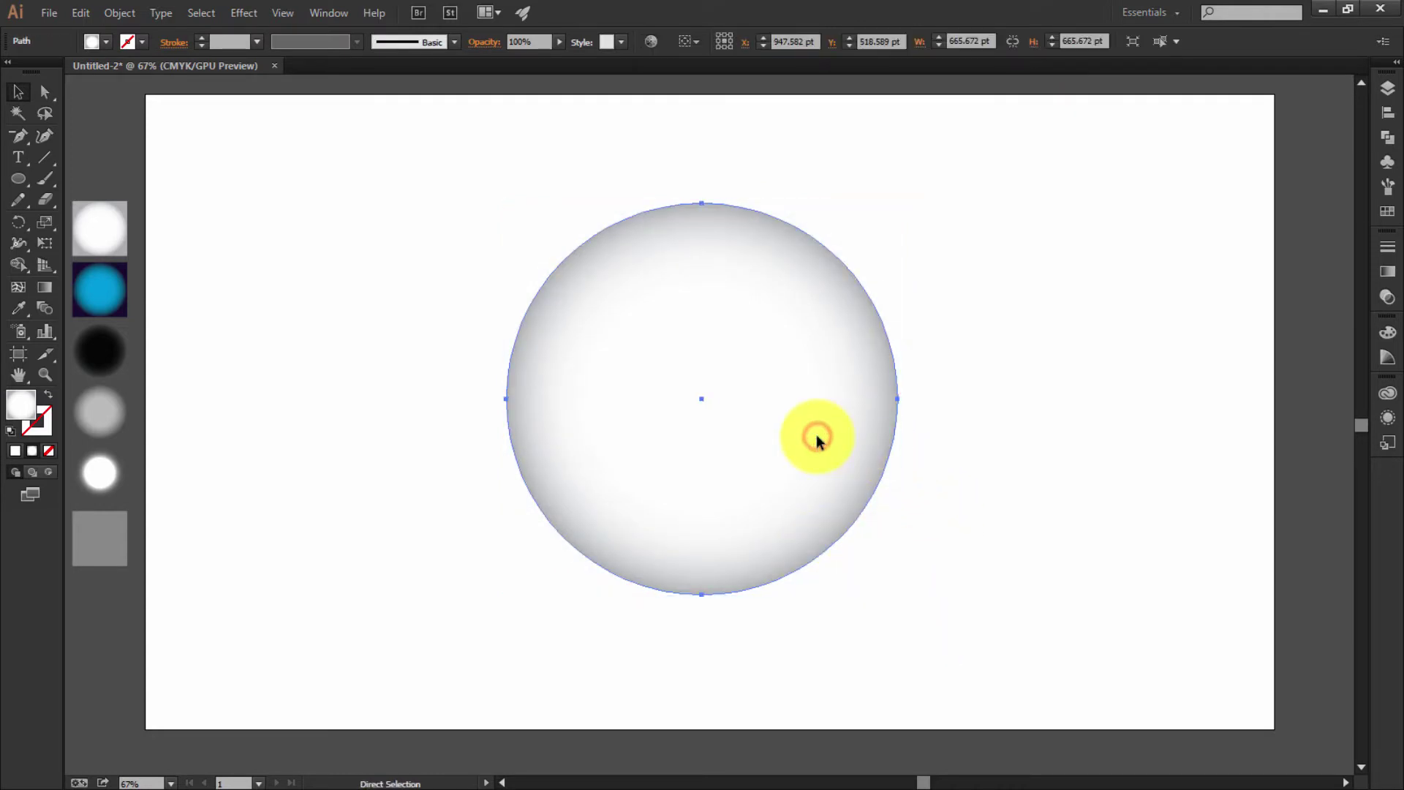
key(v)
drag(898, 593, 823, 534)
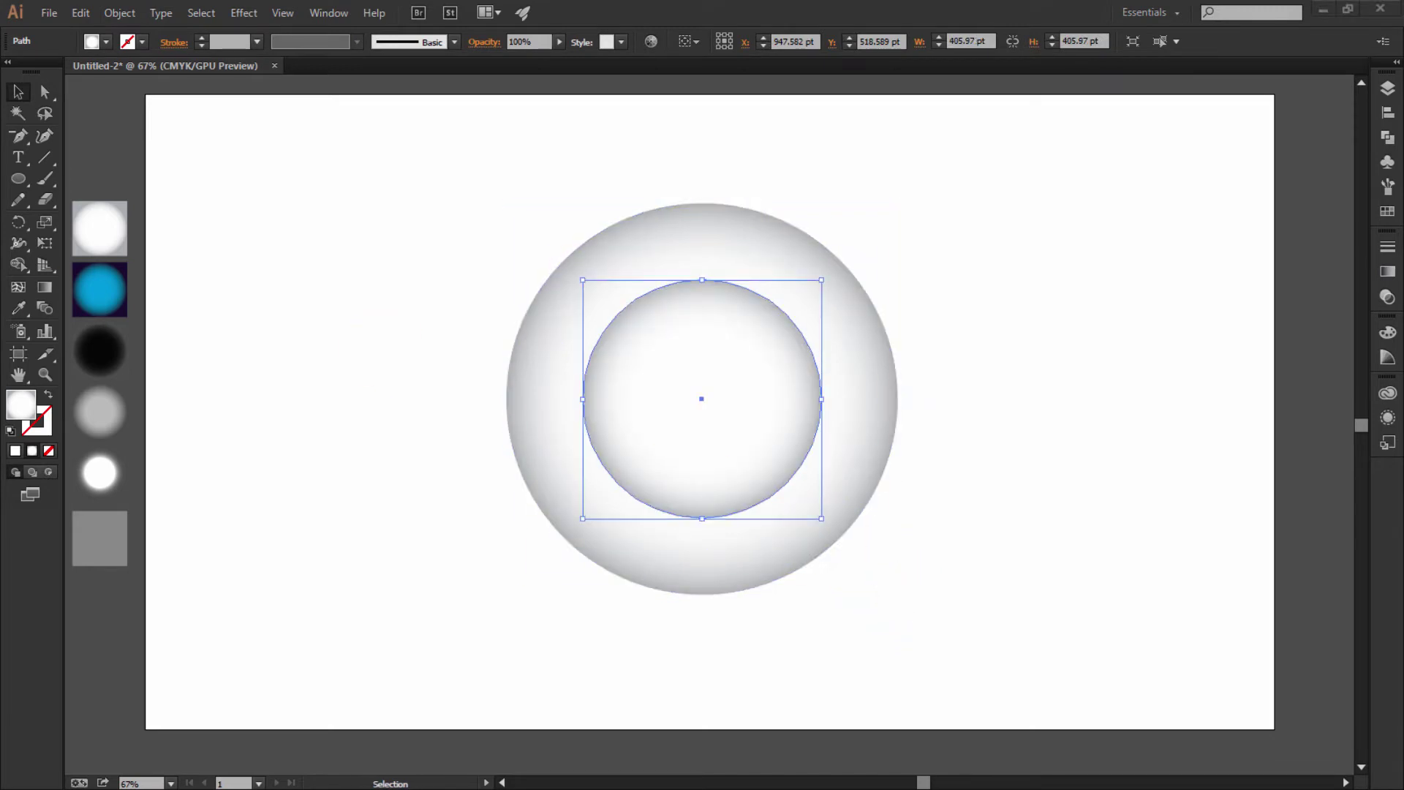
- Give the inner circle the blue sample's dark-edged gradient, undoing an extra smaller copy
click(724, 529)
click(101, 285)
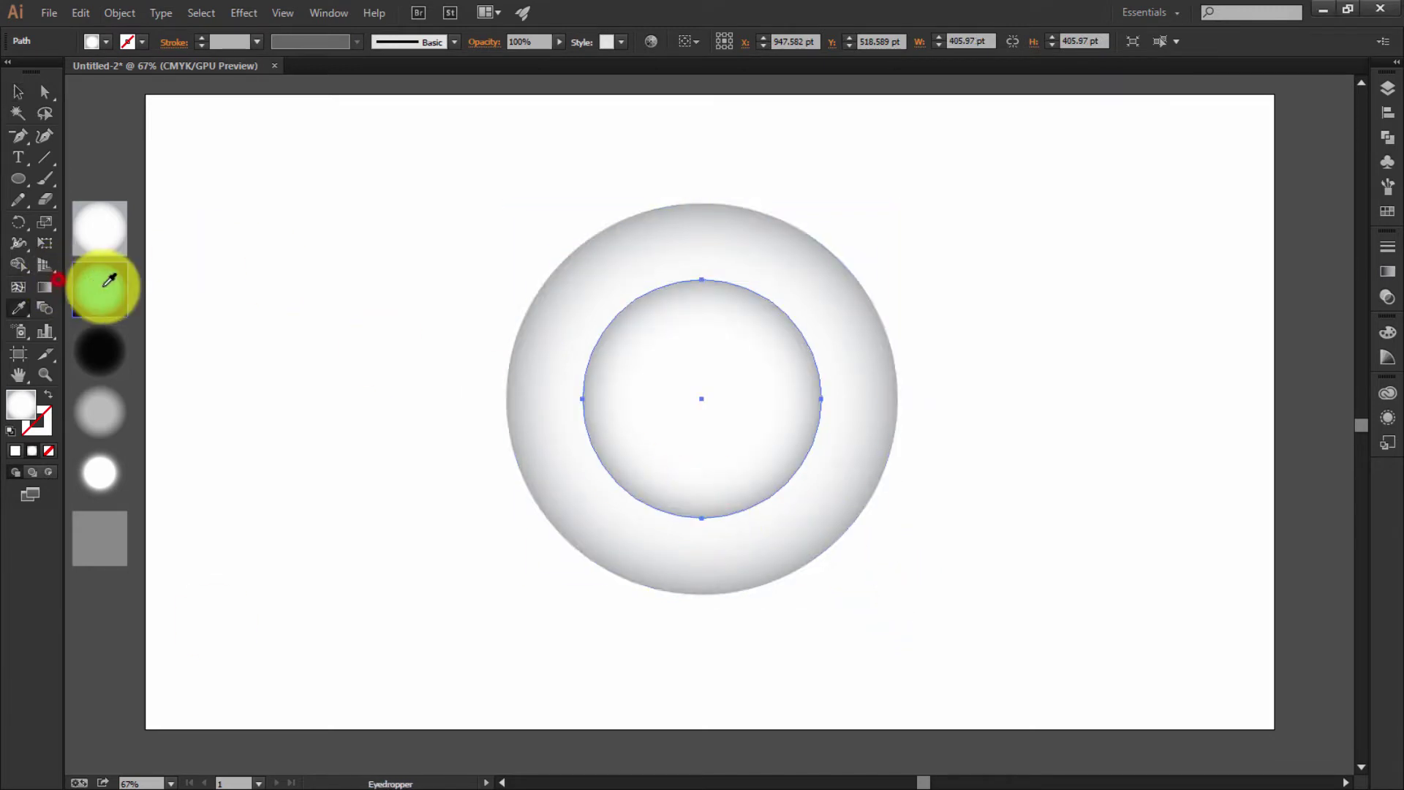
click(27, 89)
right_click(701, 424)
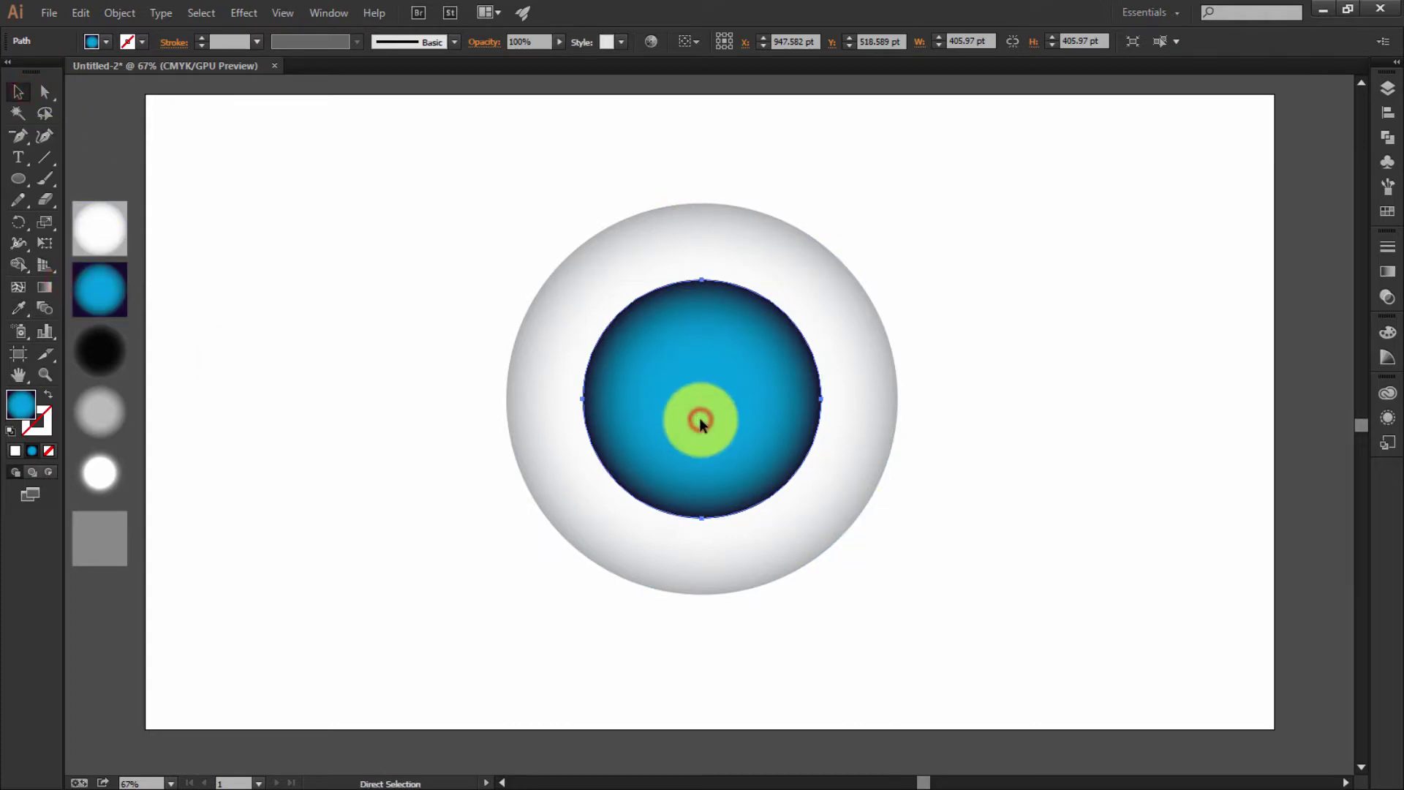
click(842, 495)
drag(822, 519, 766, 467)
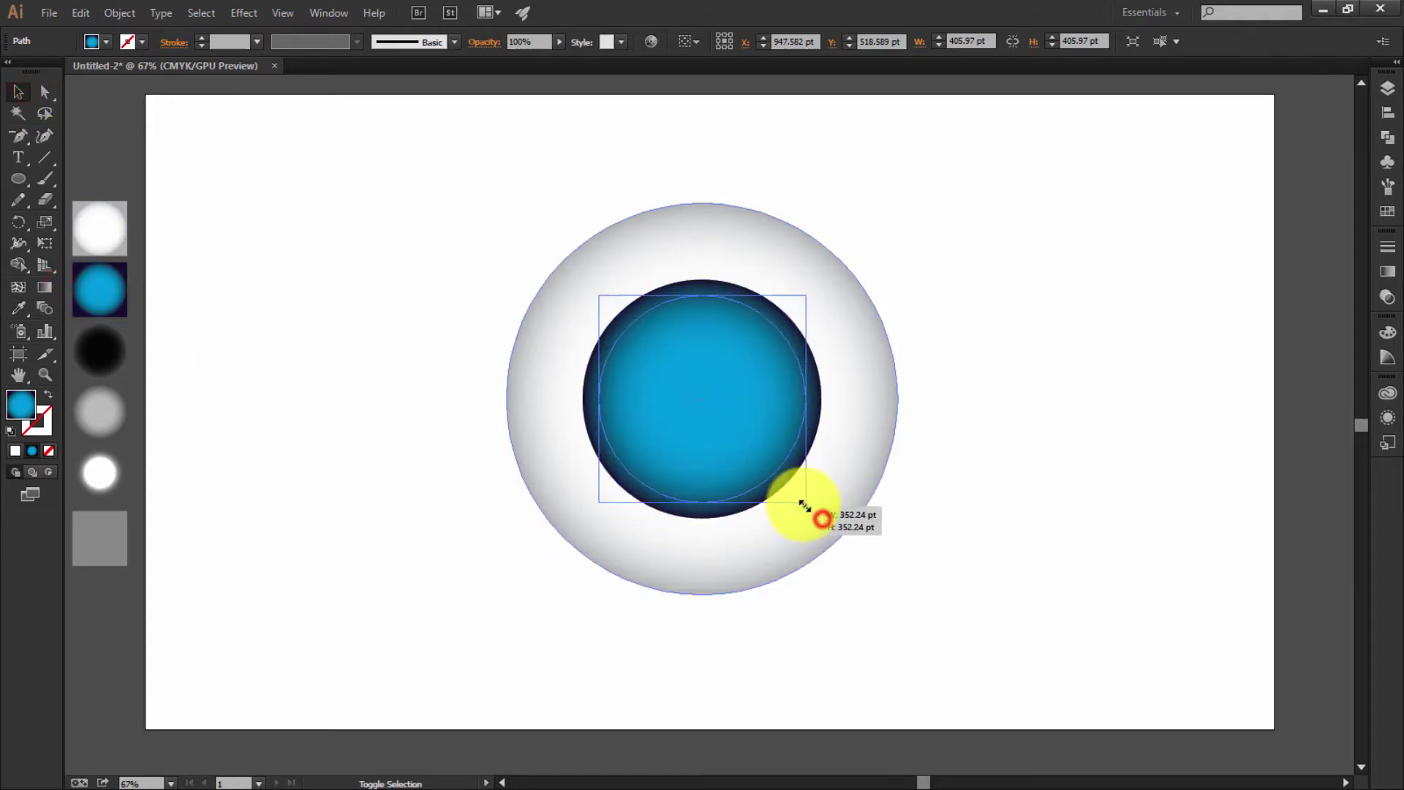
key(ctrl+z)
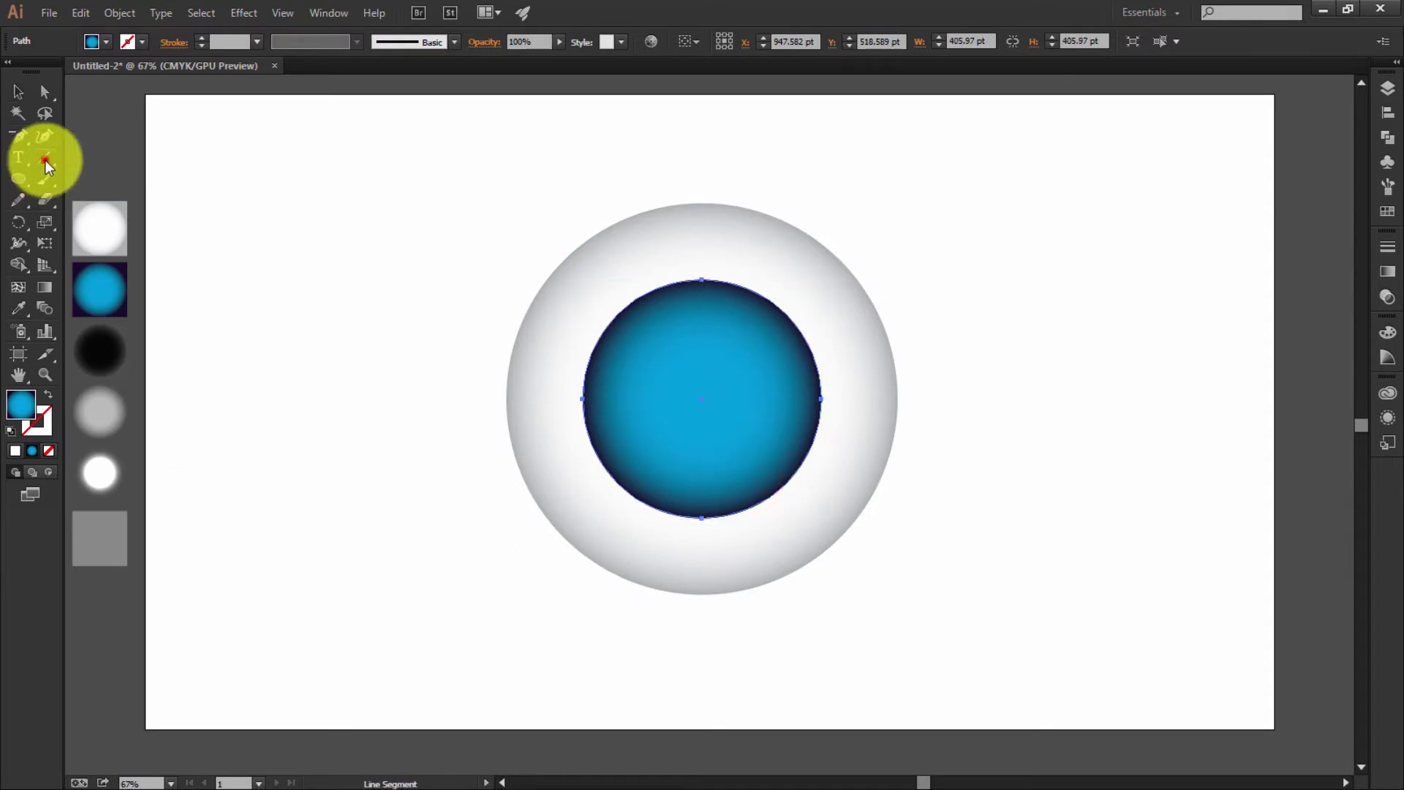
- Draw a white, 3 pt tapered vertical line from the iris centre up to its top edge
click(700, 395)
drag(702, 395, 702, 280)
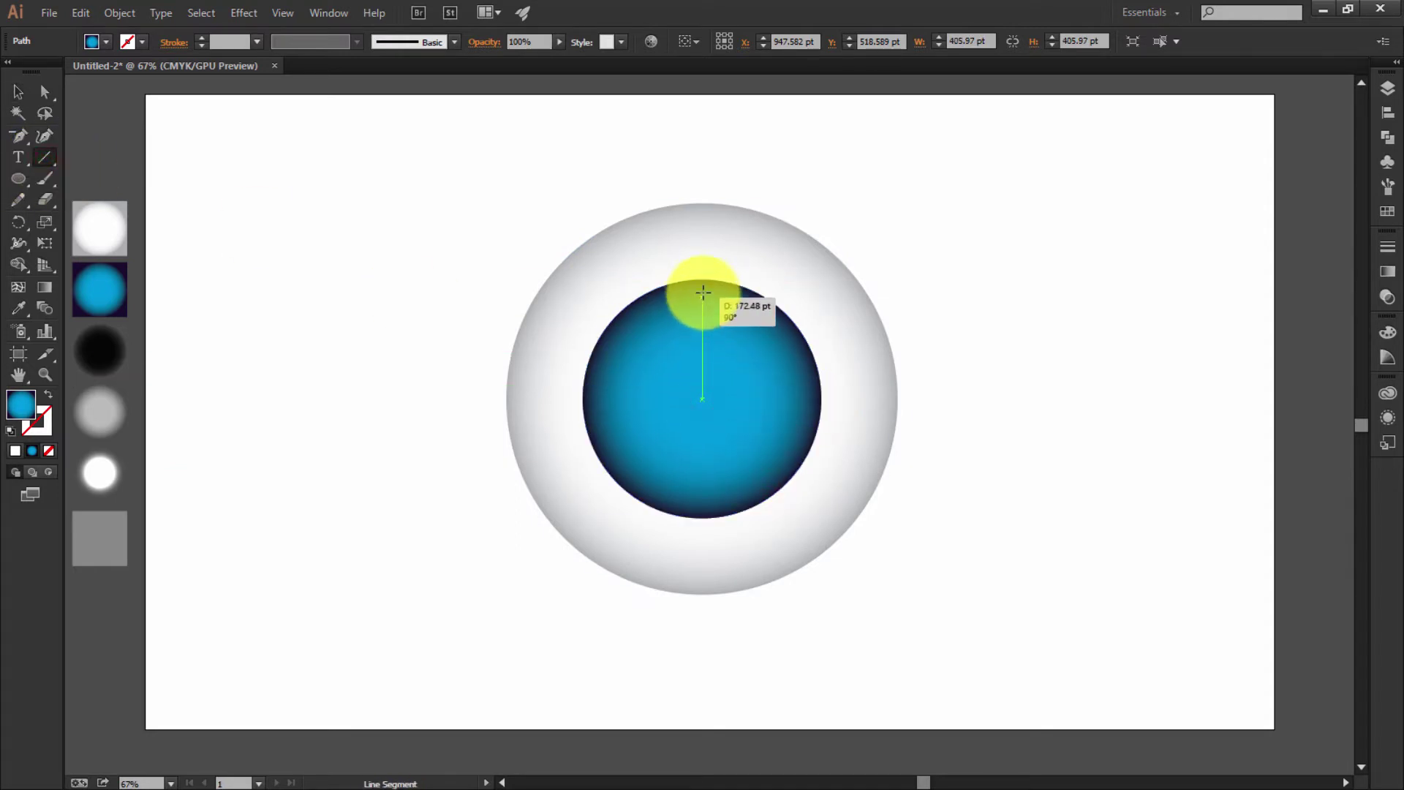
click(143, 42)
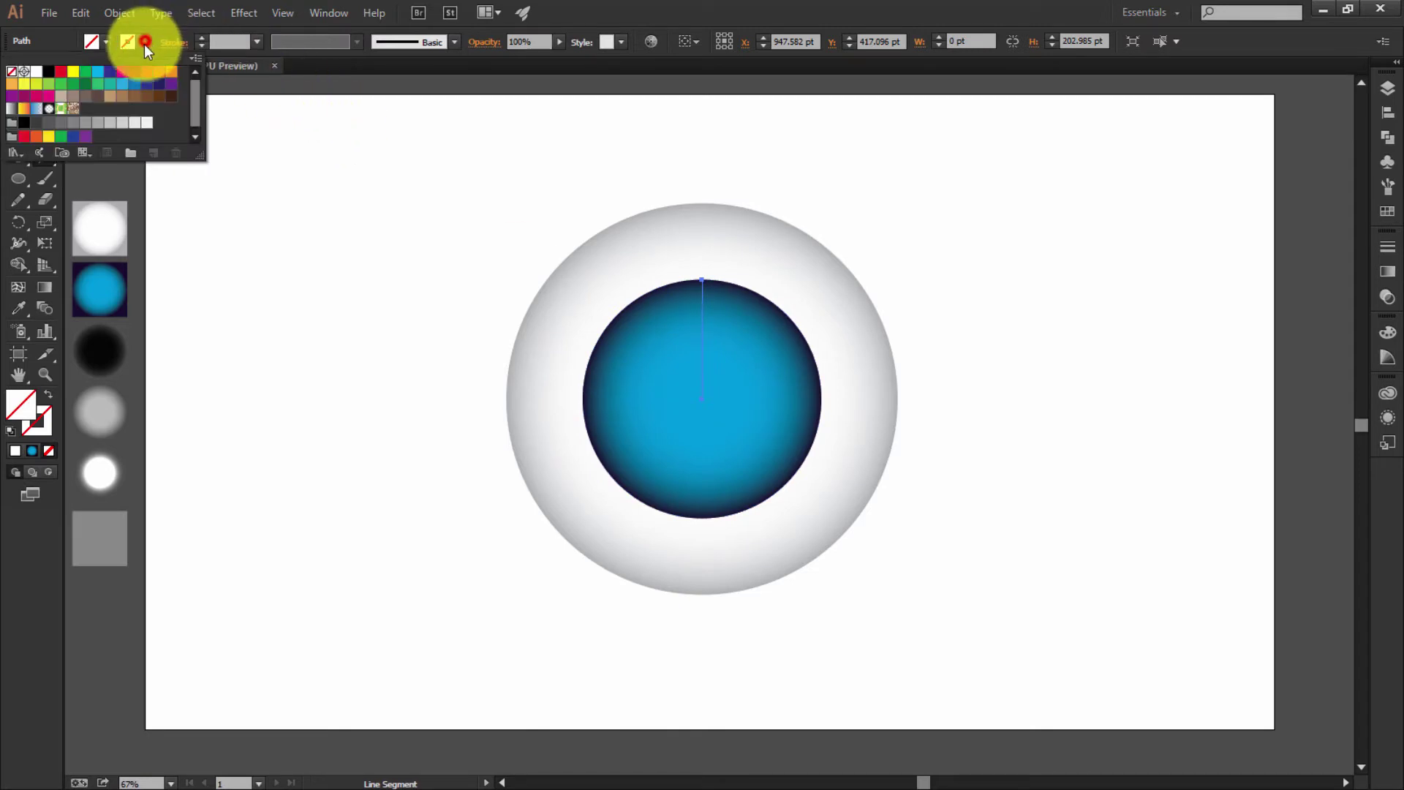
click(135, 122)
click(203, 38)
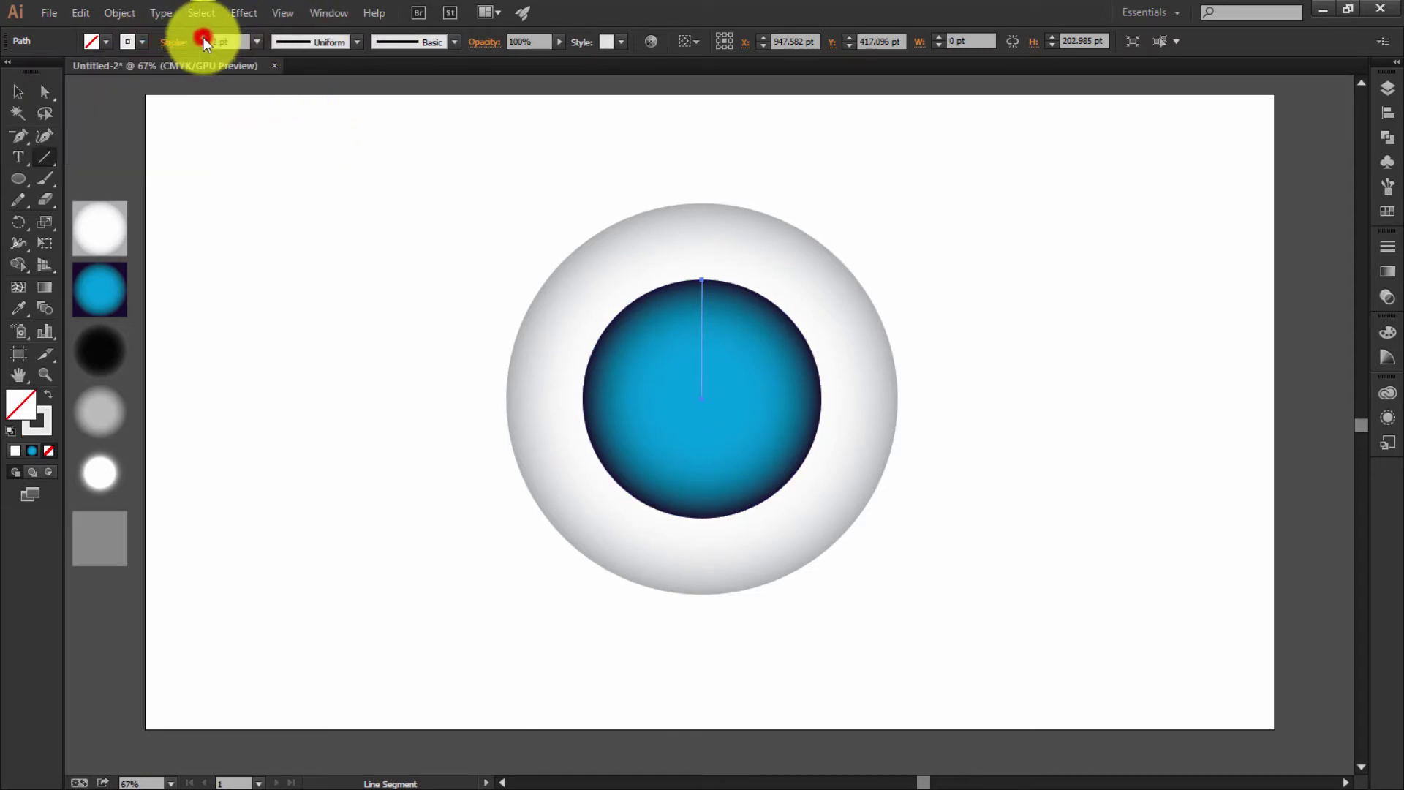
click(326, 42)
click(298, 88)
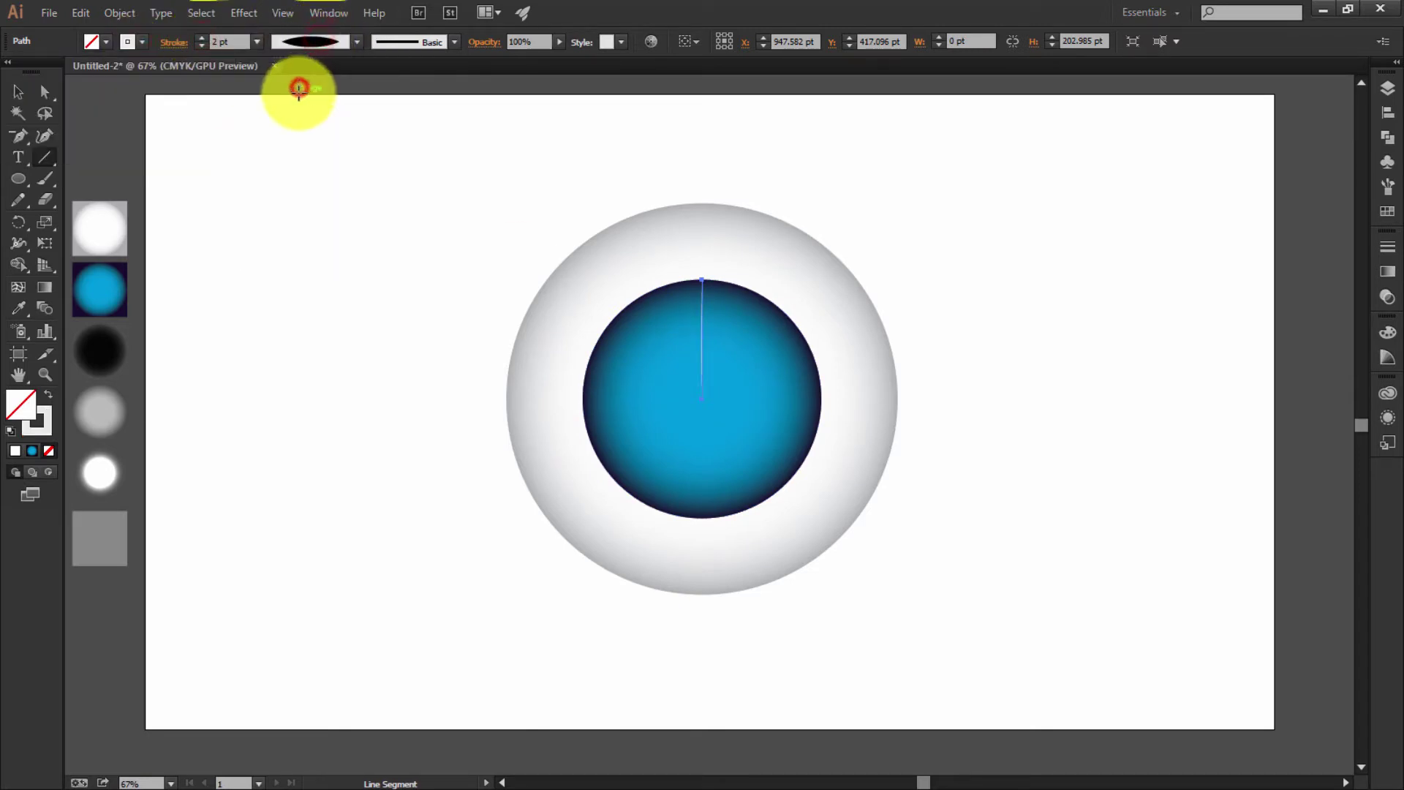
click(202, 38)
- Give the line the grey sample's translucent look, swap fill and stroke, and set 4 pt stroke
key(v)
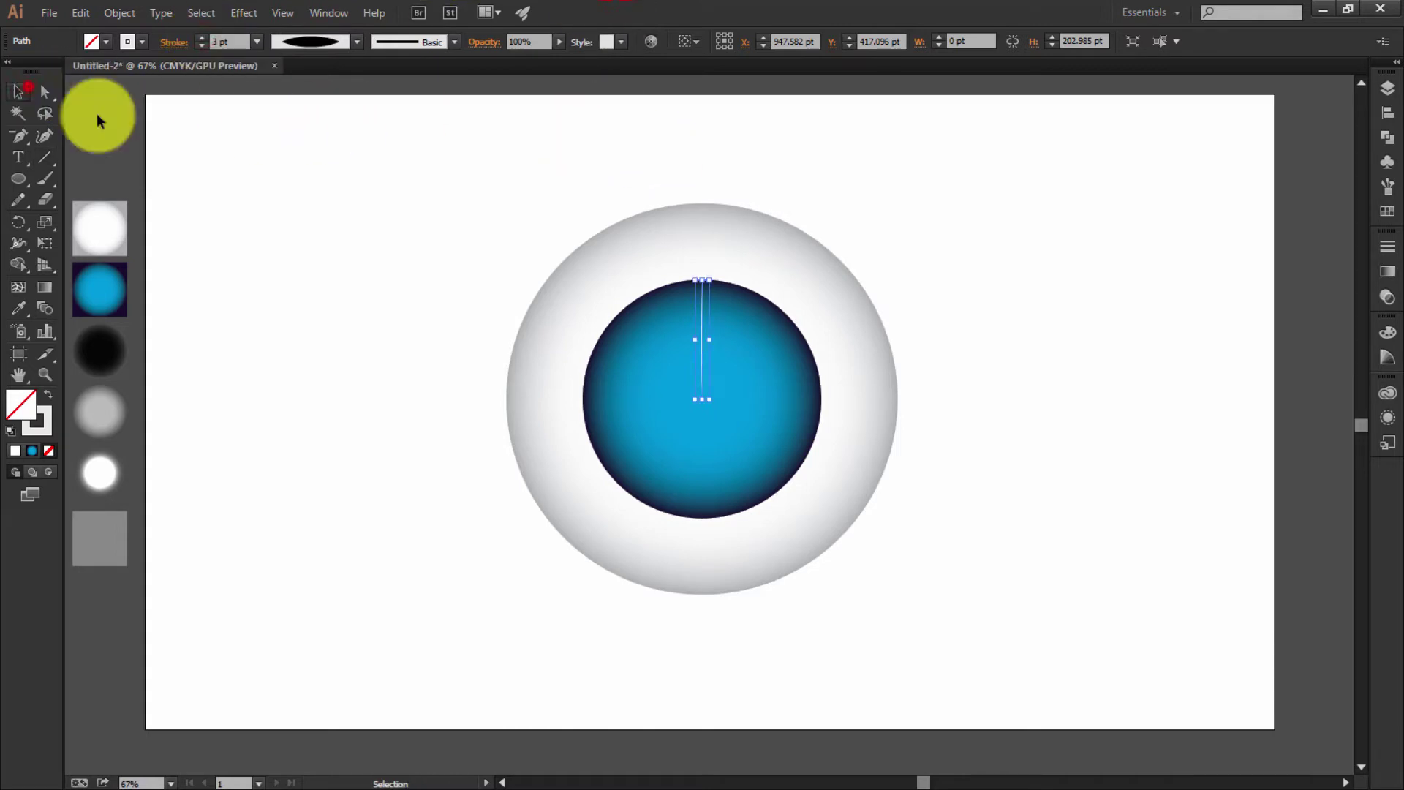
click(701, 377)
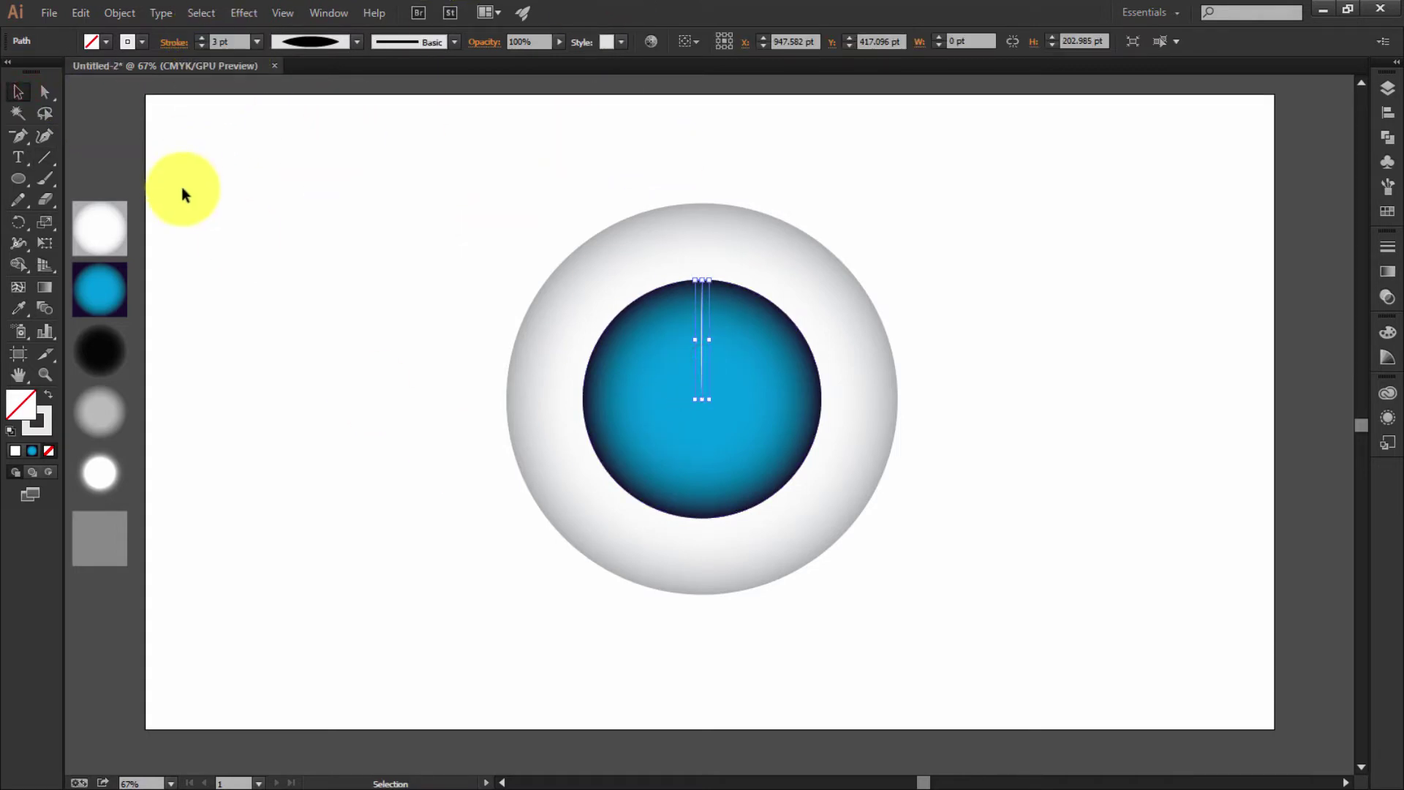
key(i)
click(124, 411)
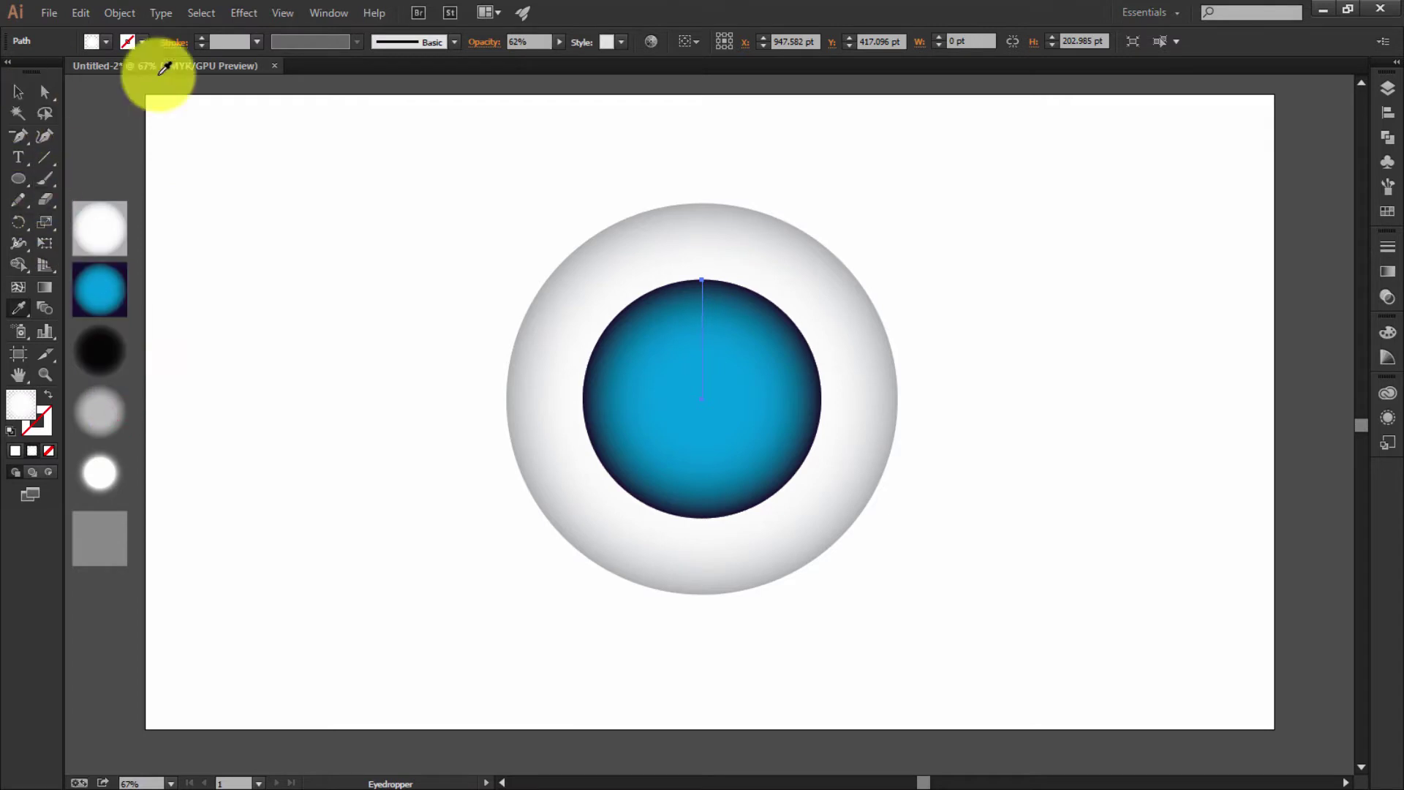
click(49, 395)
click(201, 37)
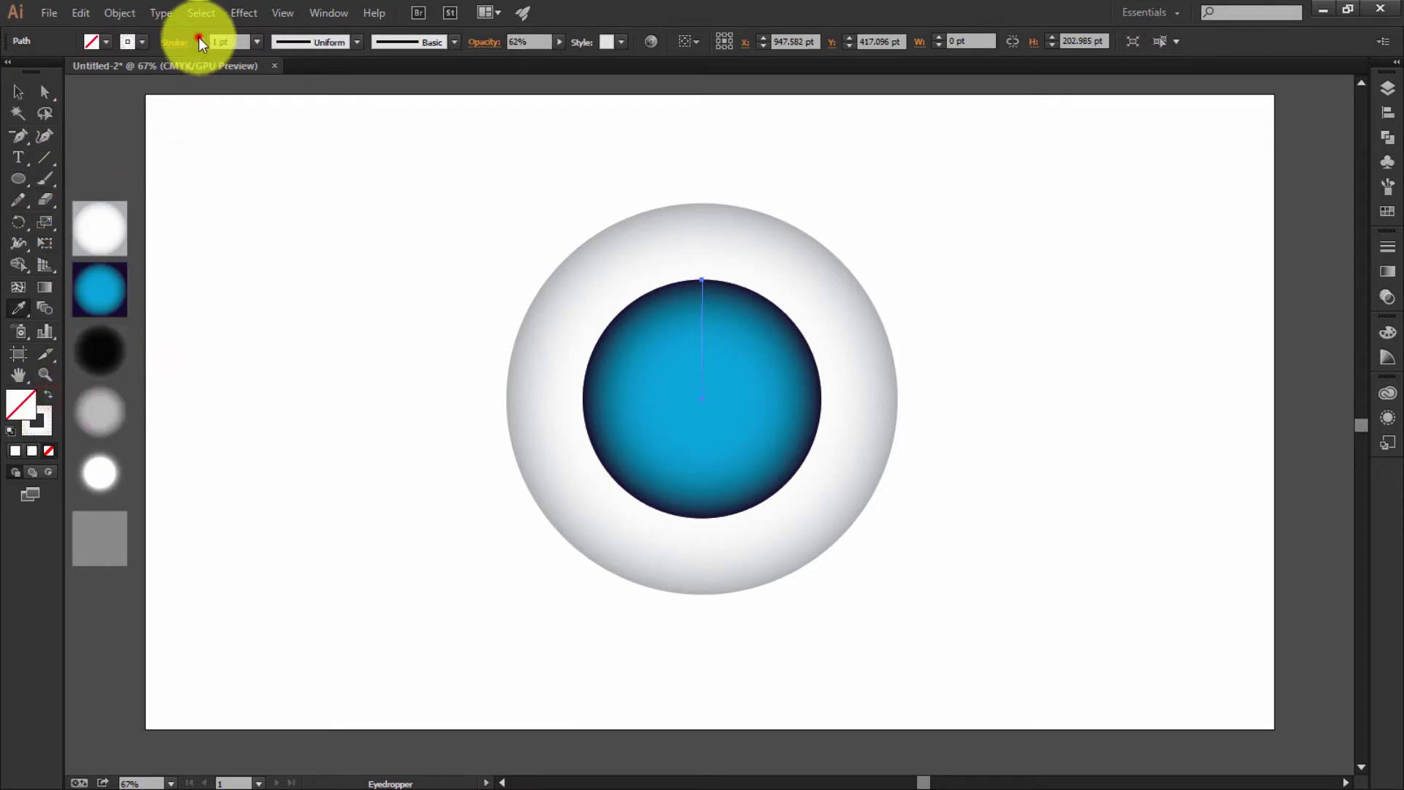
- Reselect the line, review its colour choices, and zoom in on the eye
key(v)
click(312, 187)
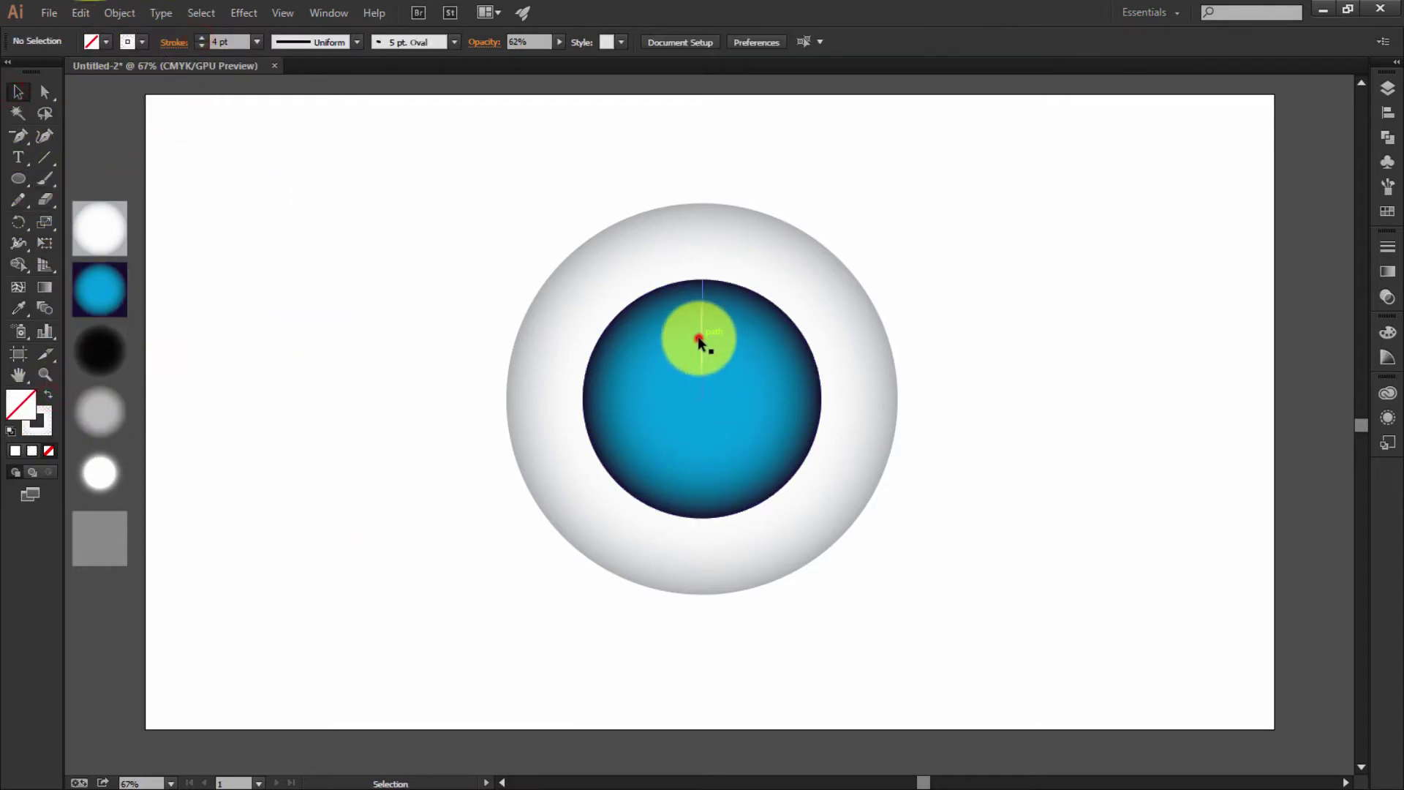
click(698, 339)
click(133, 46)
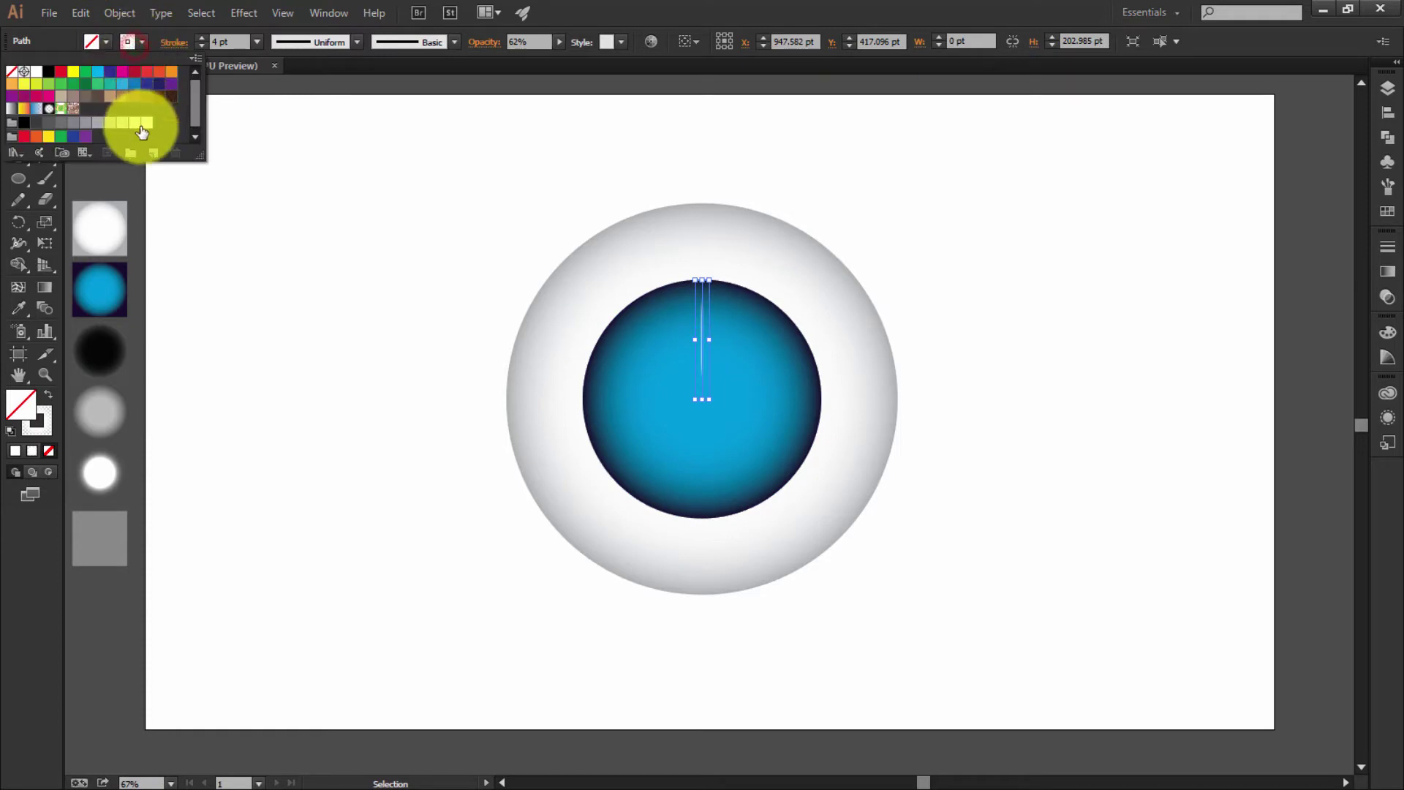
drag(142, 131, 391, 230)
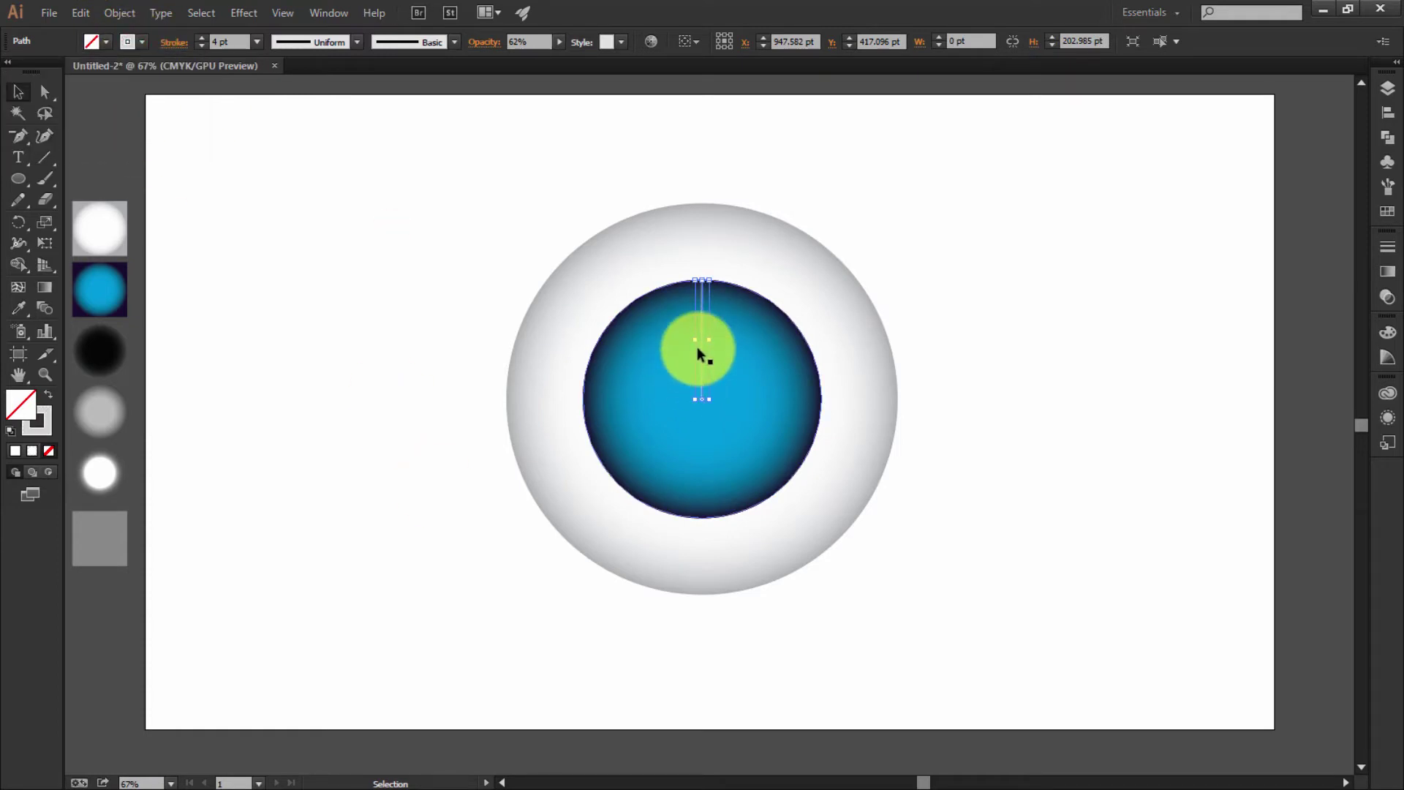
key(z)
drag(705, 378, 849, 571)
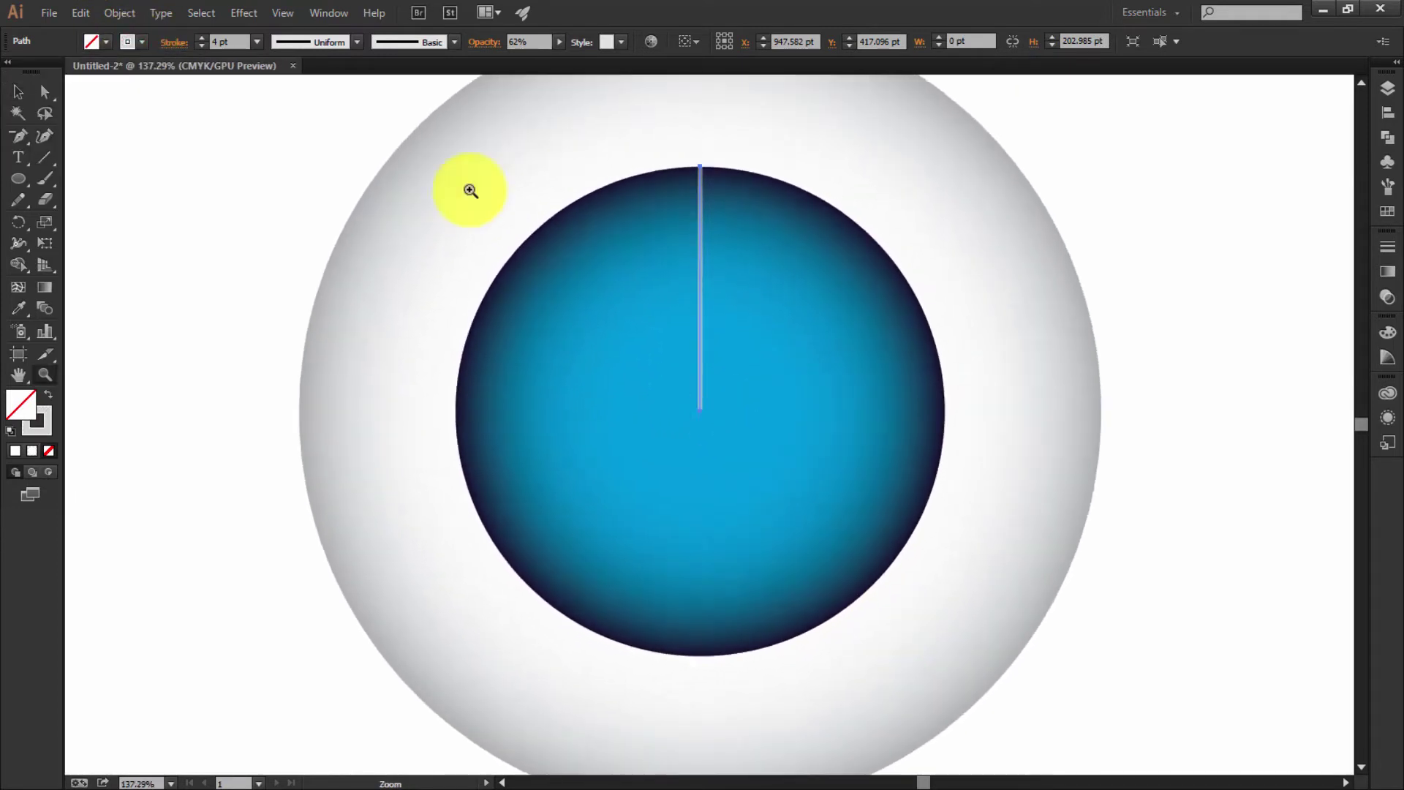
- Taper the streak, then repeat rotated copies around the iris centre with Ctrl+D
click(328, 44)
click(324, 99)
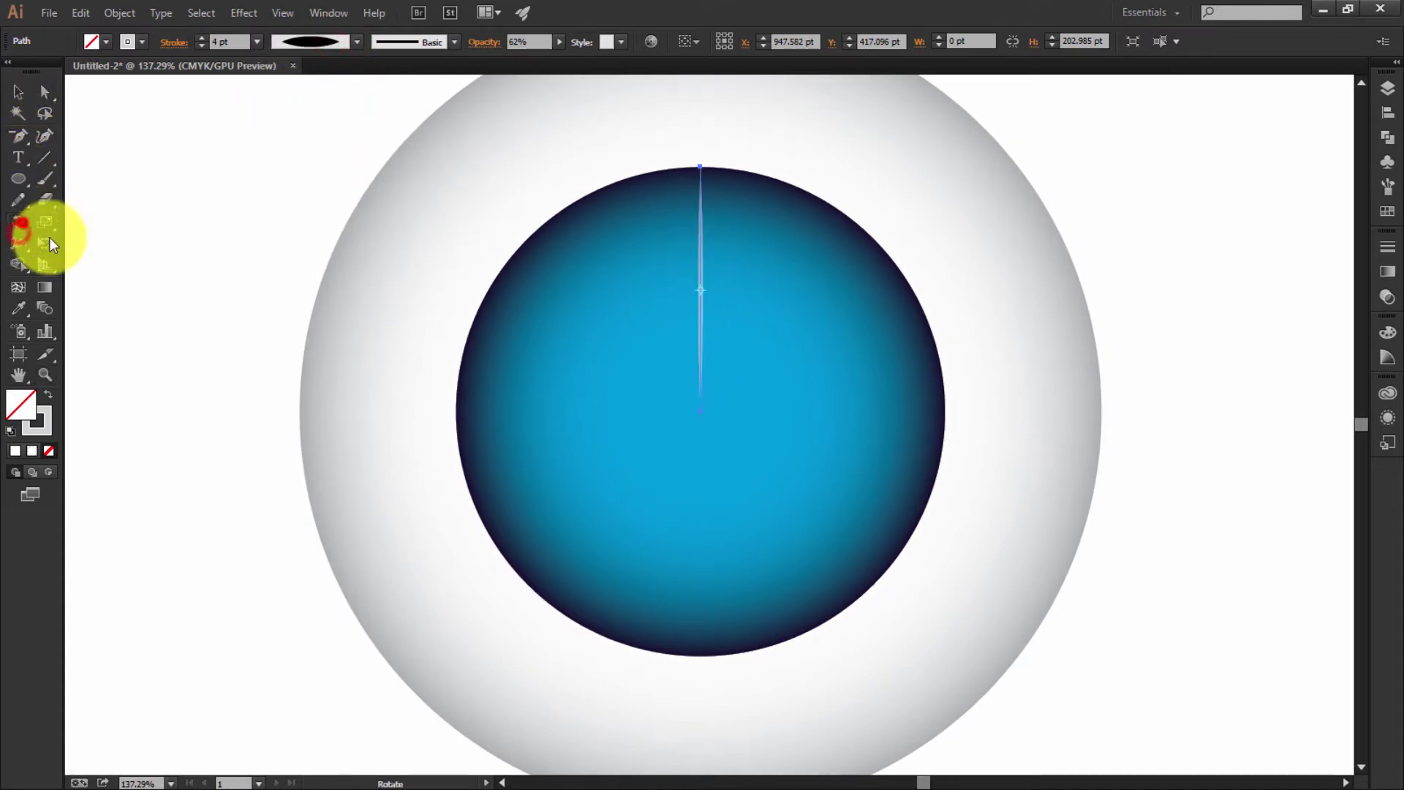
alt+click(700, 407)
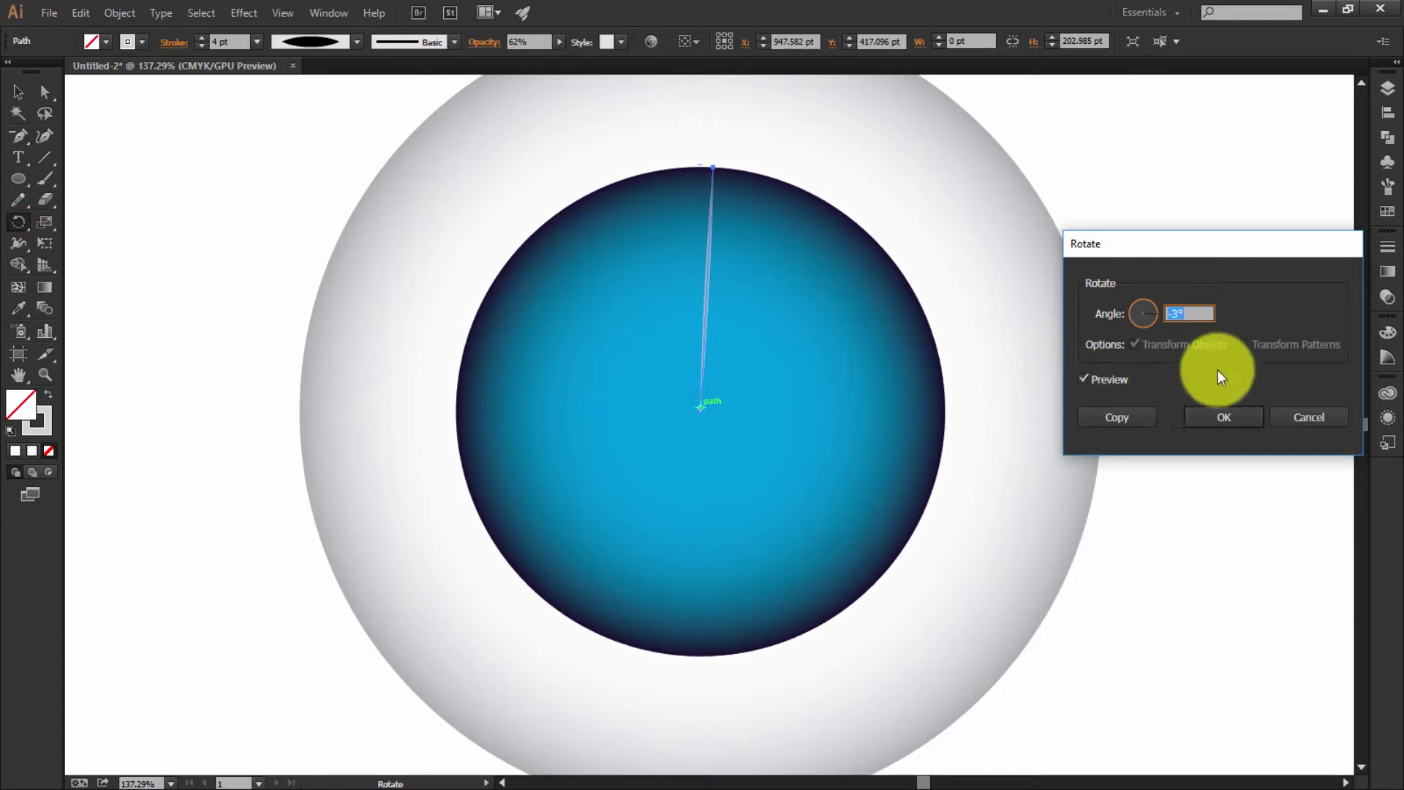
click(1145, 420)
key(ctrl+d)
key(ctrl+d)
key(ctrl+d)
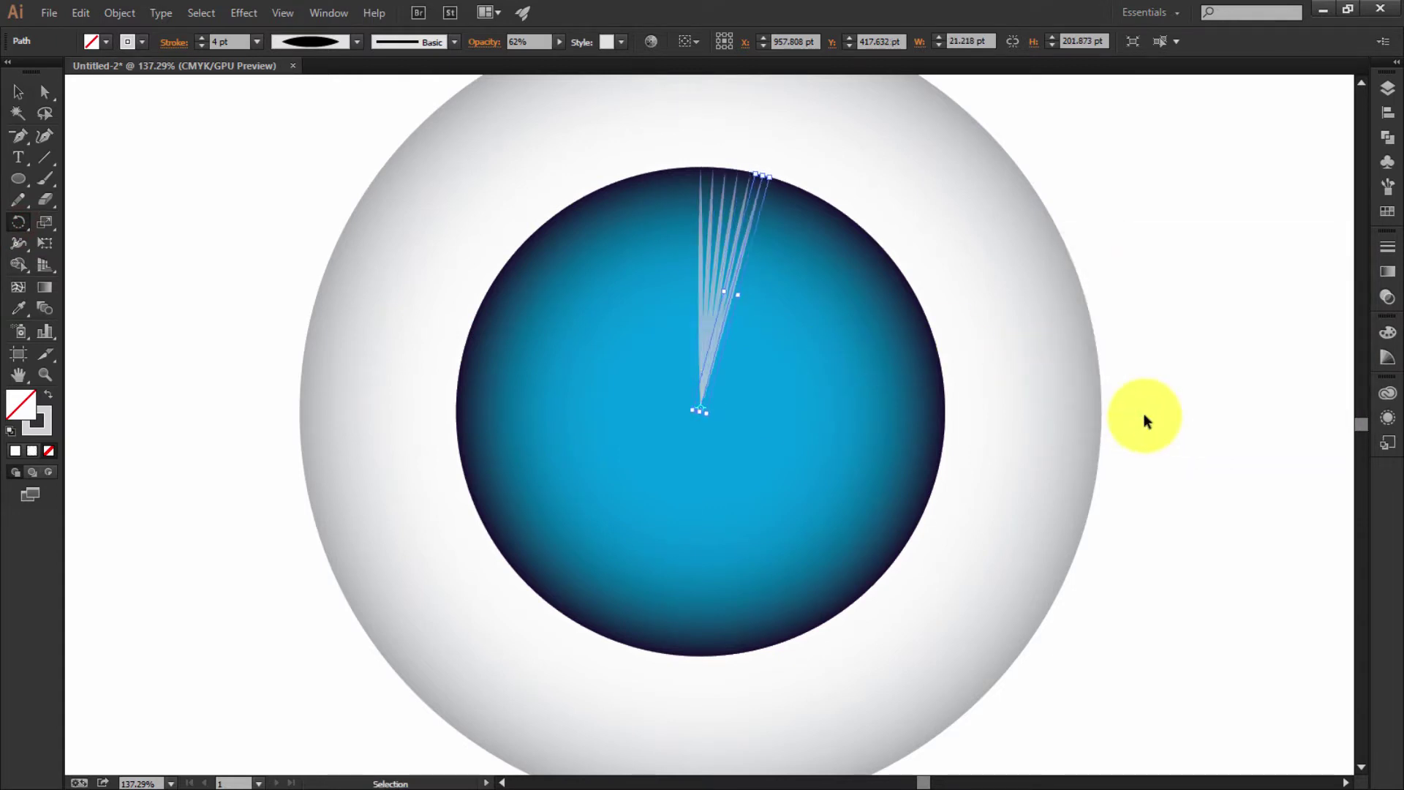
key(ctrl+d)
key(ctrl+d)
key(ctrl+d)
key(ctrl+d)
key(ctrl+d)
key(ctrl+d)
key(ctrl+d)
key(ctrl+d)
key(ctrl+d)
key(ctrl+d)
key(ctrl+d)
key(ctrl+d)
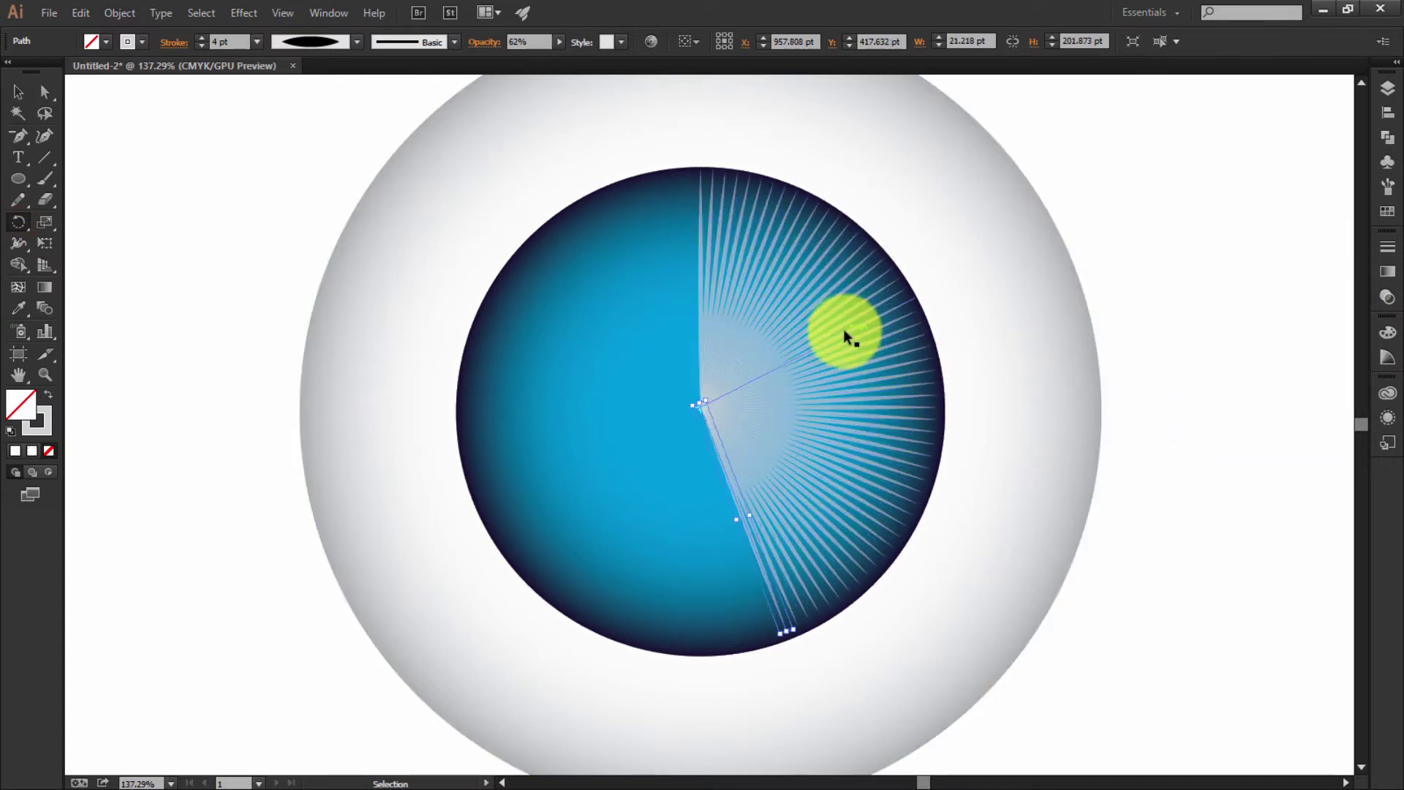
key(ctrl+d)
key(ctrl+d)
key(ctrl+d)
key(ctrl+d)
key(ctrl+d)
key(ctrl+d)
key(ctrl+d)
key(ctrl+d)
key(ctrl+d)
key(ctrl+d)
key(ctrl+d)
key(ctrl+d)
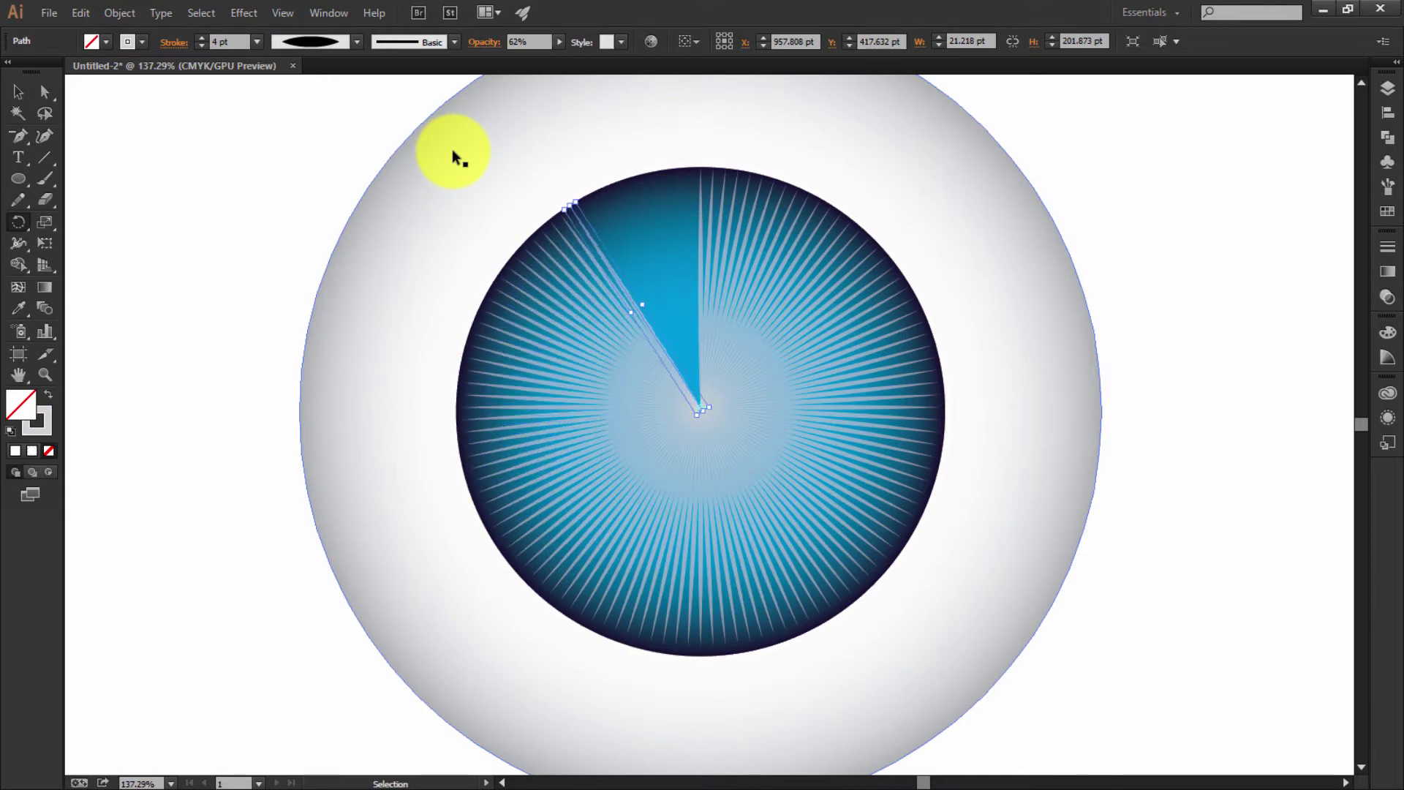
key(ctrl+d)
key(ctrl+d)
key(ctrl+d)
- Select all the radial streak lines and shrink them to sit inside the iris edge
click(17, 91)
click(292, 191)
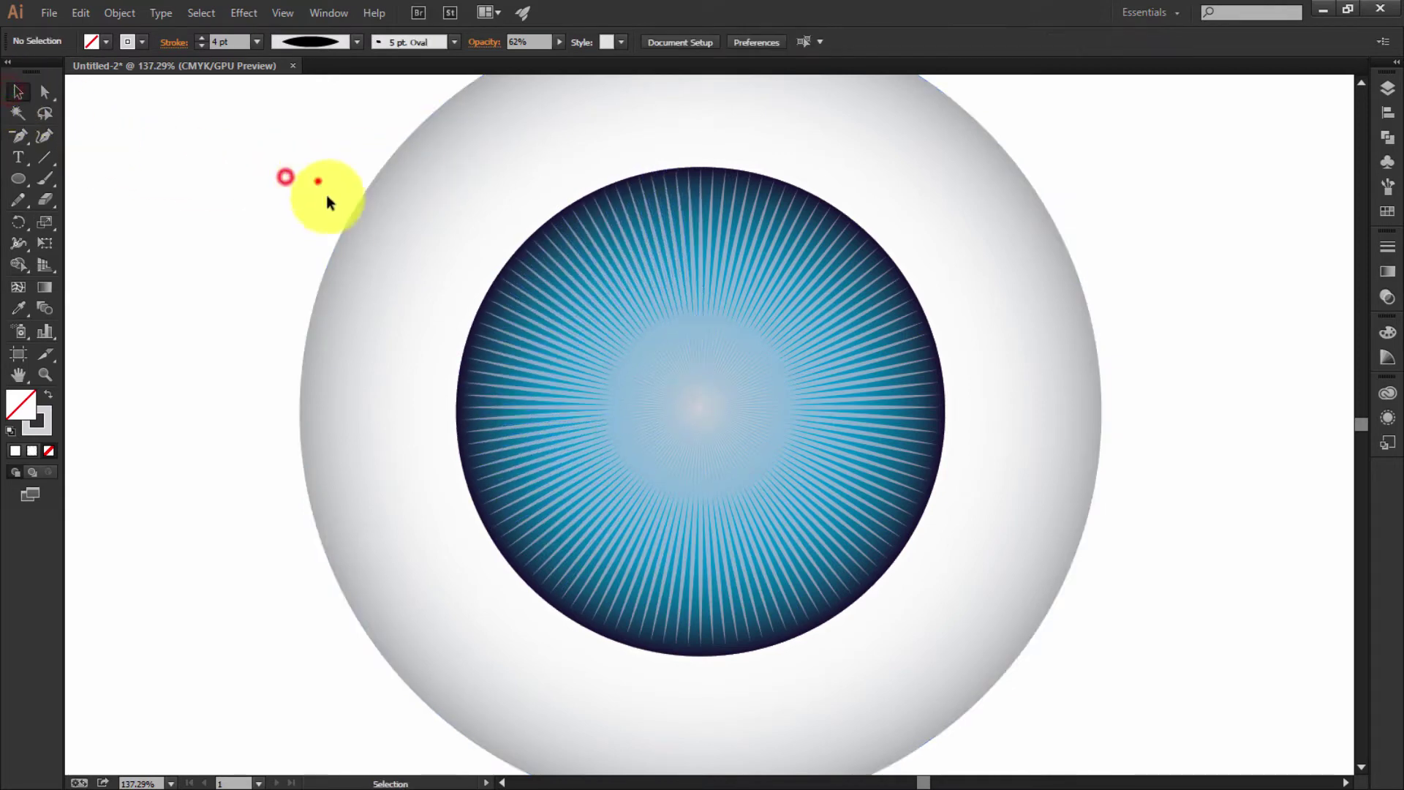
drag(457, 309, 484, 313)
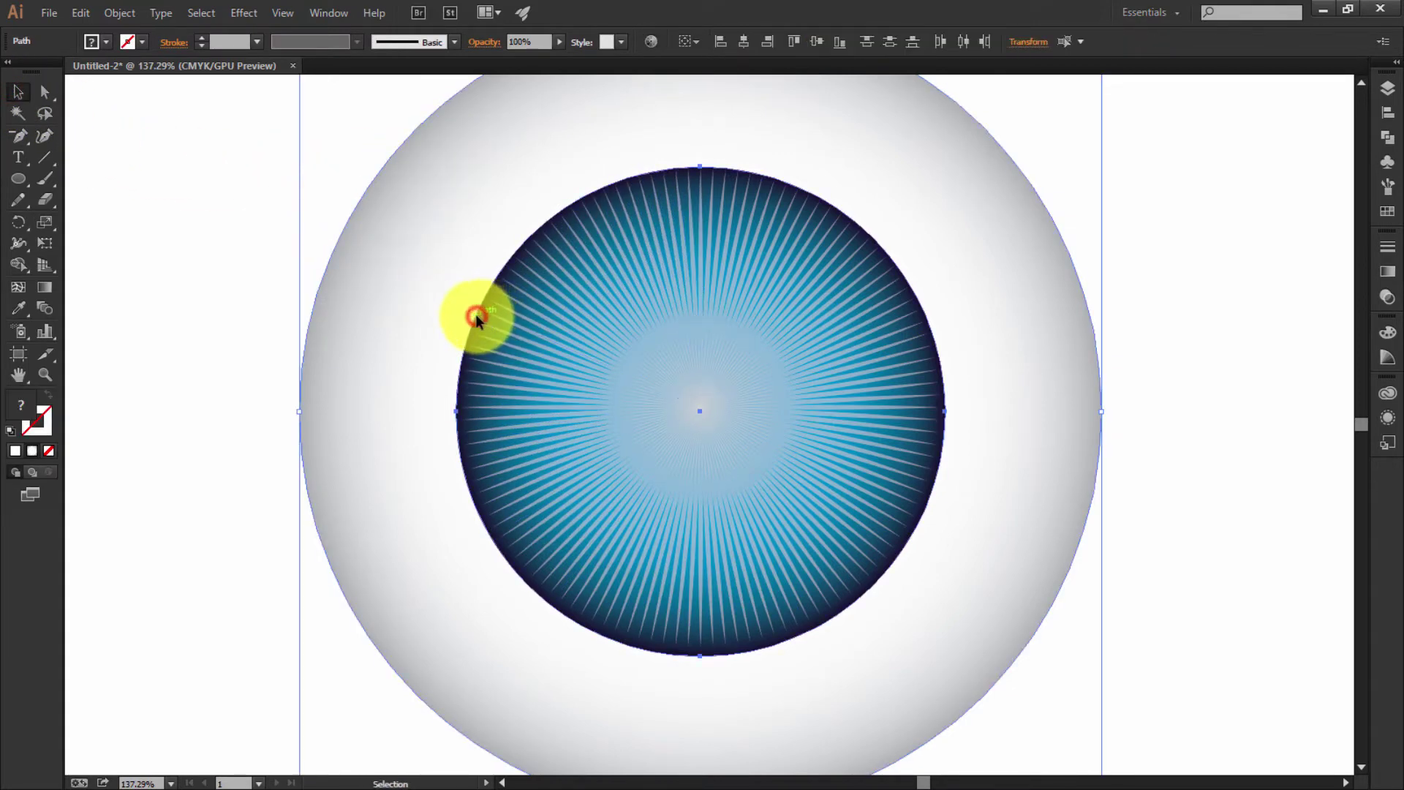
key(ctrl+2)
drag(492, 224, 904, 450)
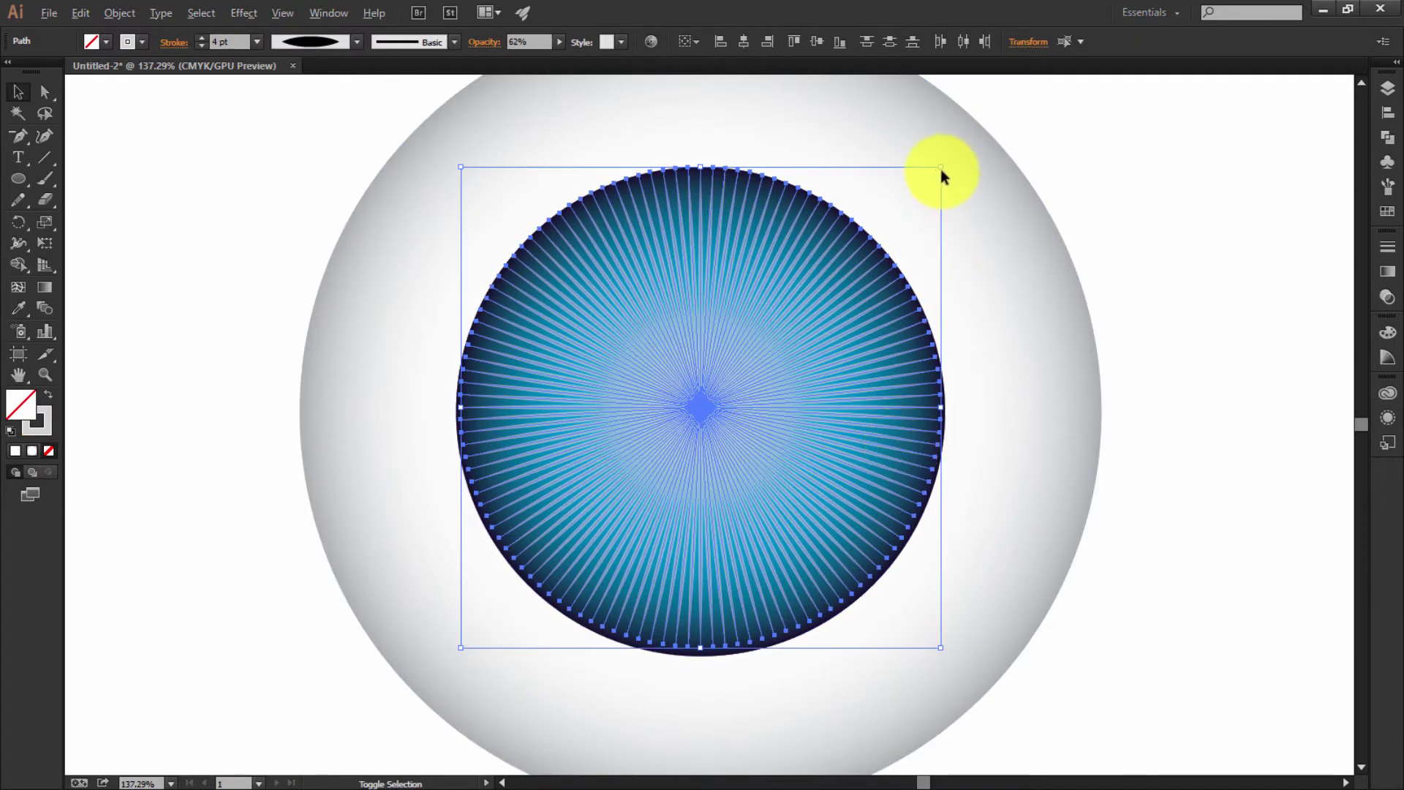
drag(941, 167, 912, 205)
- Zoom out to the whole artboard and select the outer eye circle
key(ctrl+0)
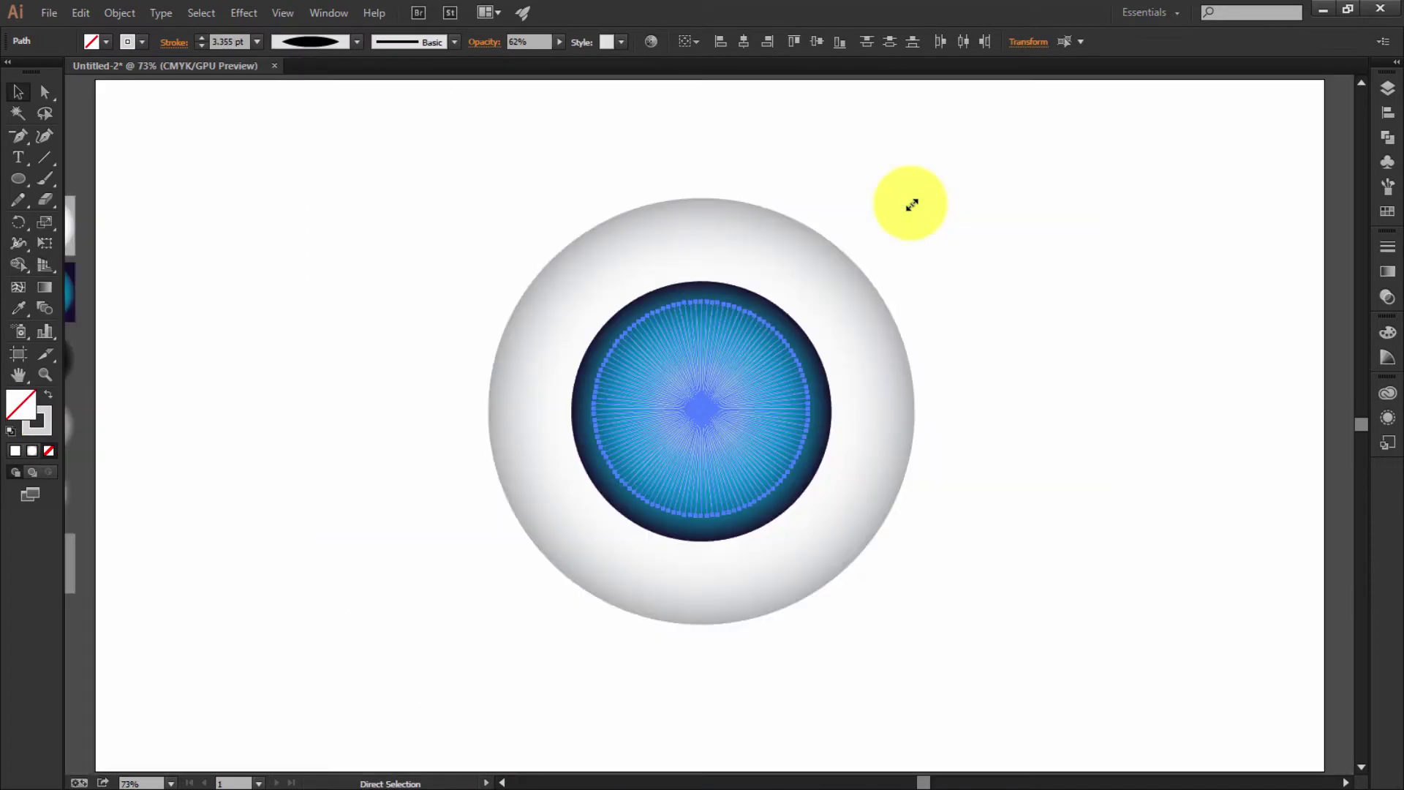
click(1102, 335)
click(738, 460)
click(497, 418)
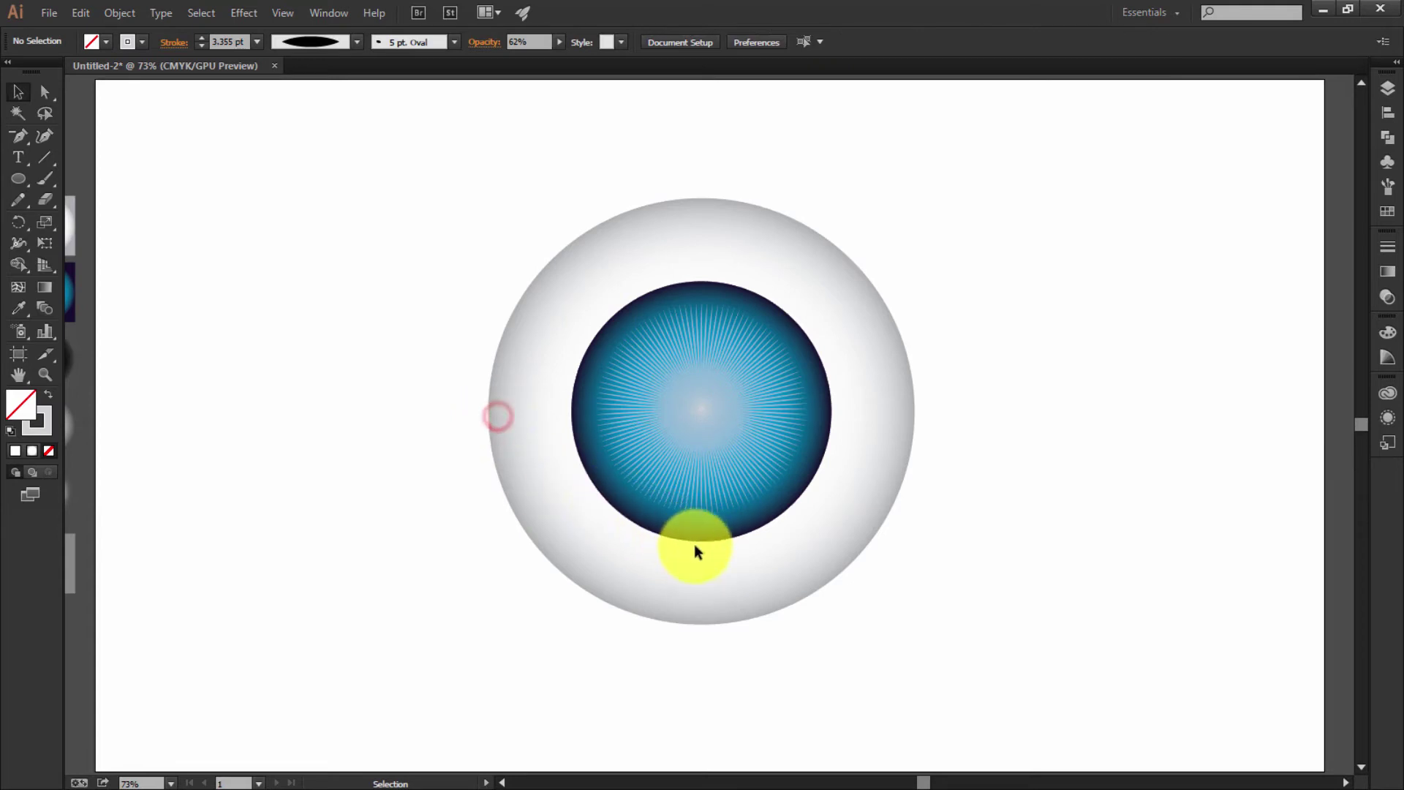
click(703, 598)
- Bring the solid blue iris circle in front of the streak lines
key(v)
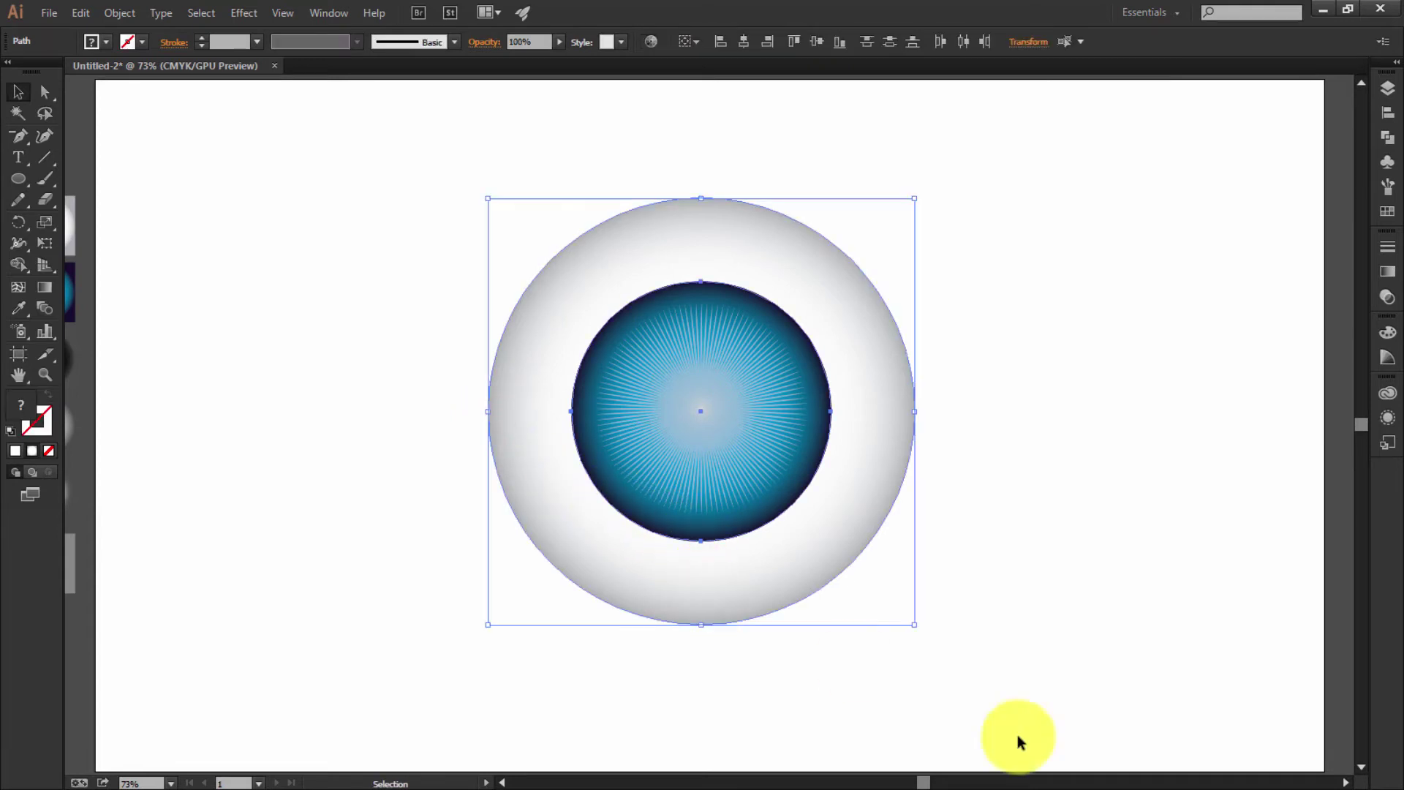
click(1328, 704)
click(1182, 694)
click(708, 542)
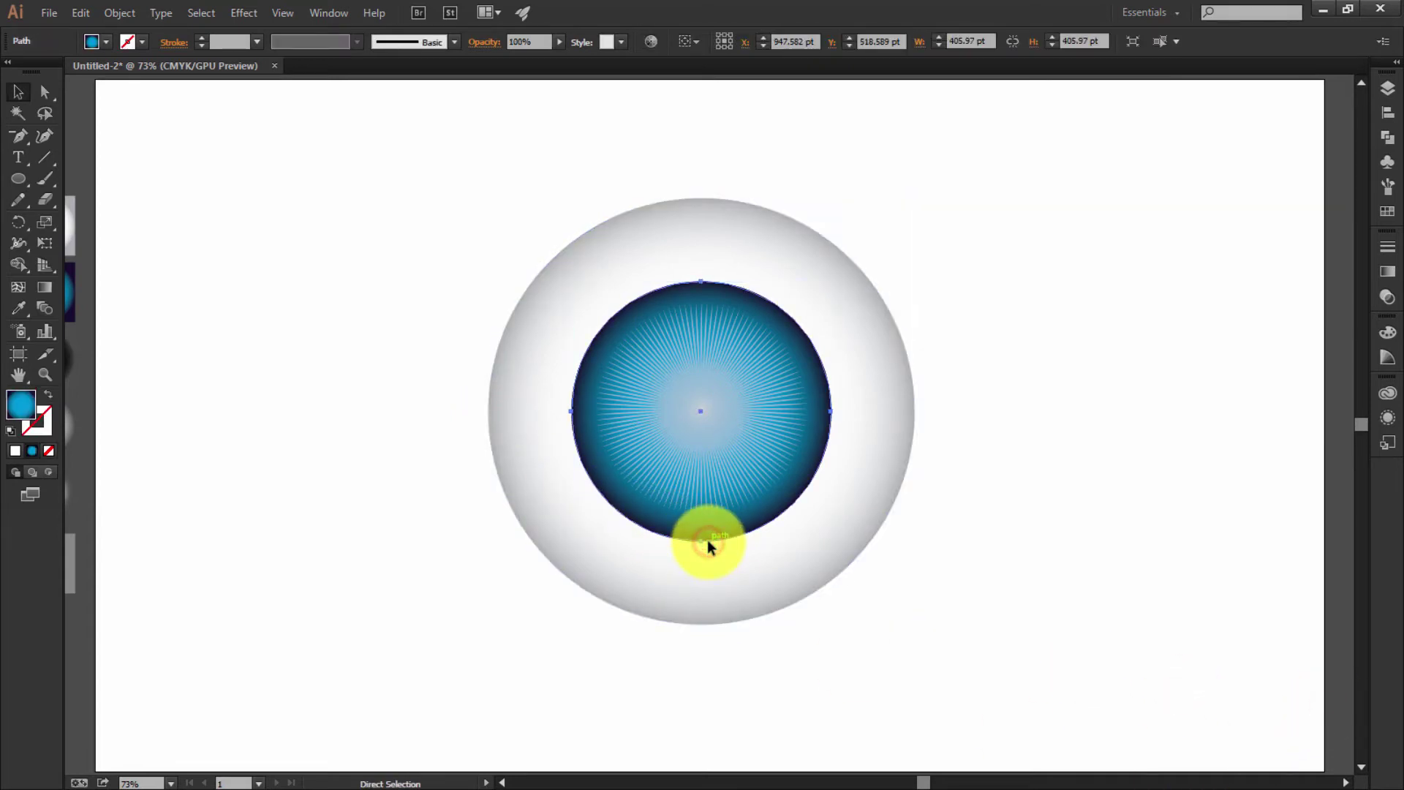
key(v)
right_click(708, 541)
click(960, 504)
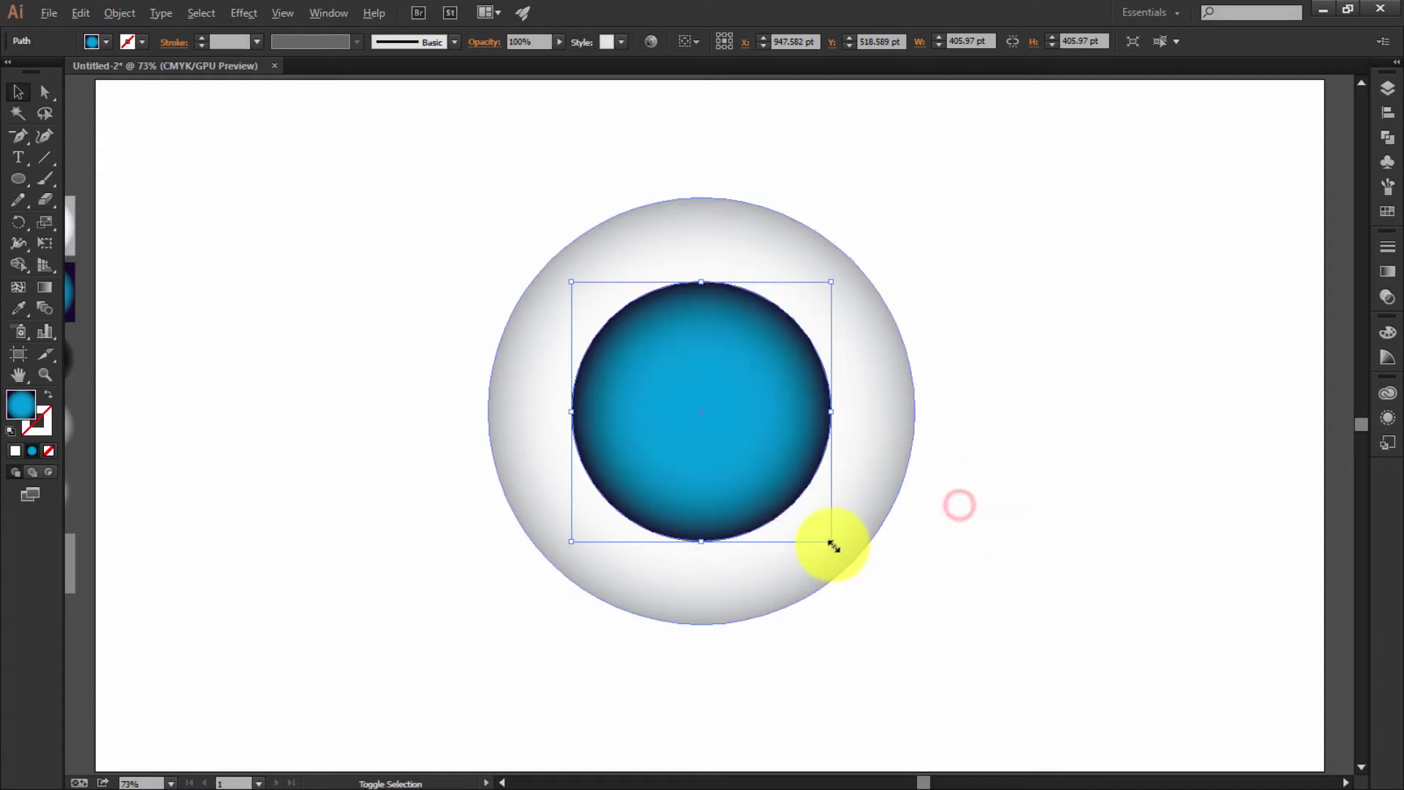
- Shrink the circle to a small centre disc with a soft white glow gradient spread across it
drag(832, 545, 764, 476)
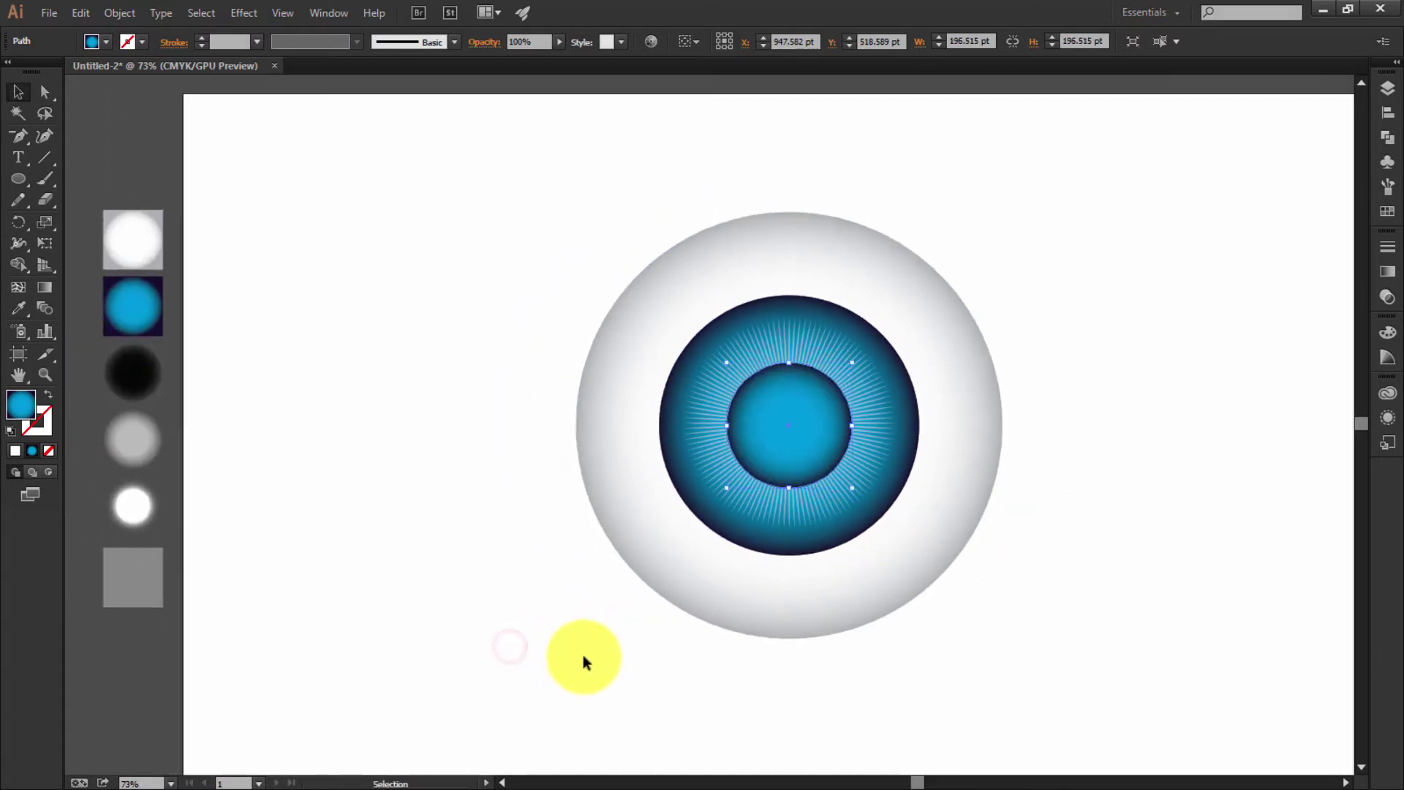
click(133, 437)
click(19, 92)
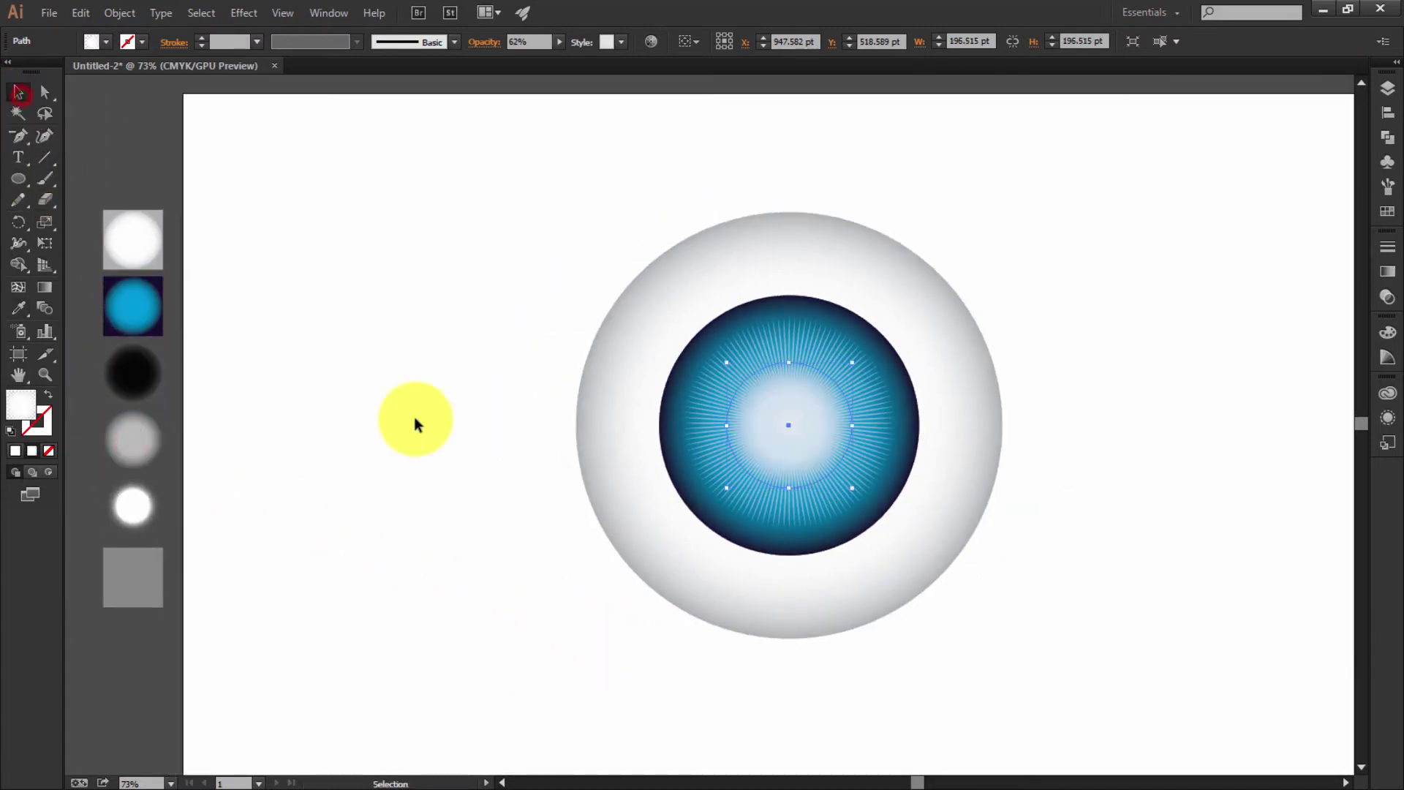
click(761, 460)
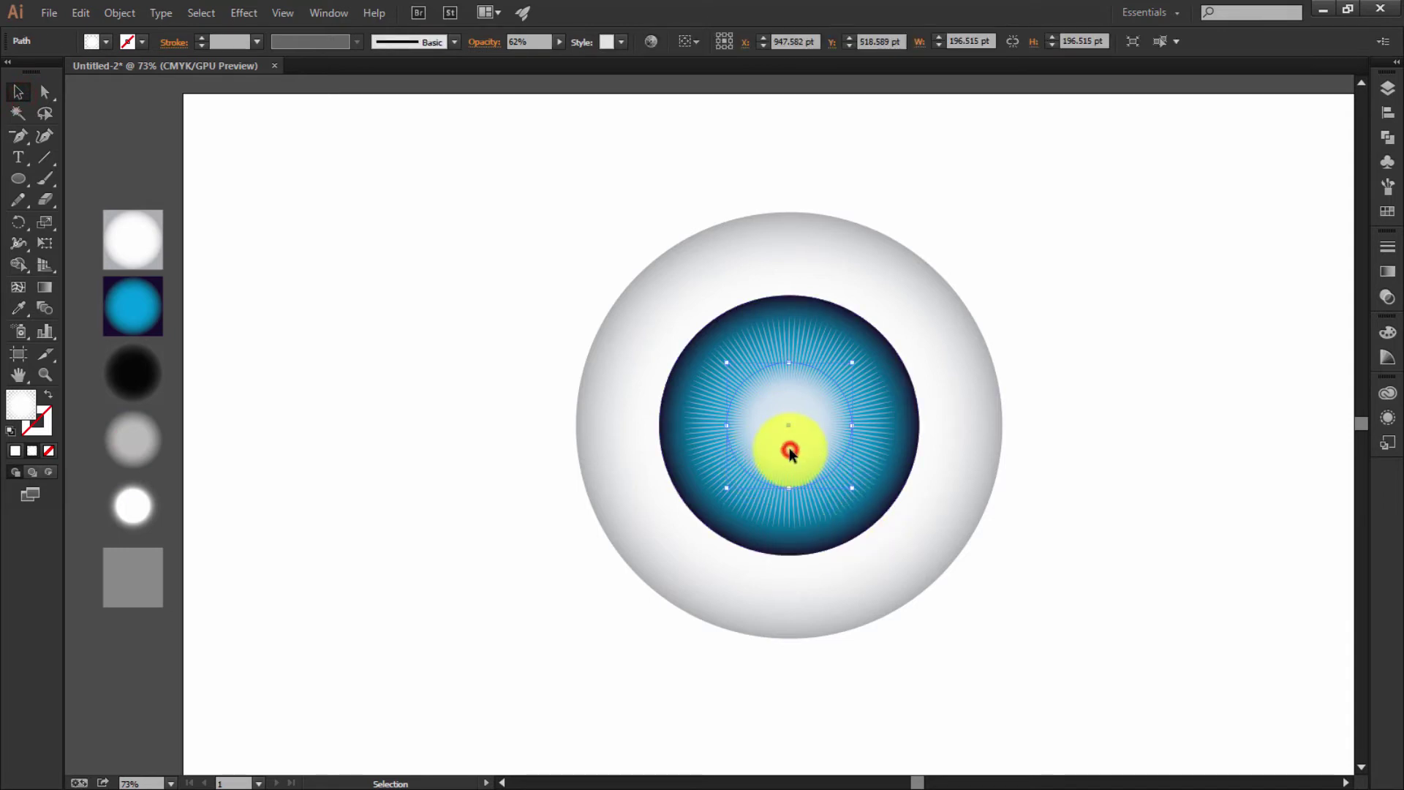
drag(790, 452, 861, 500)
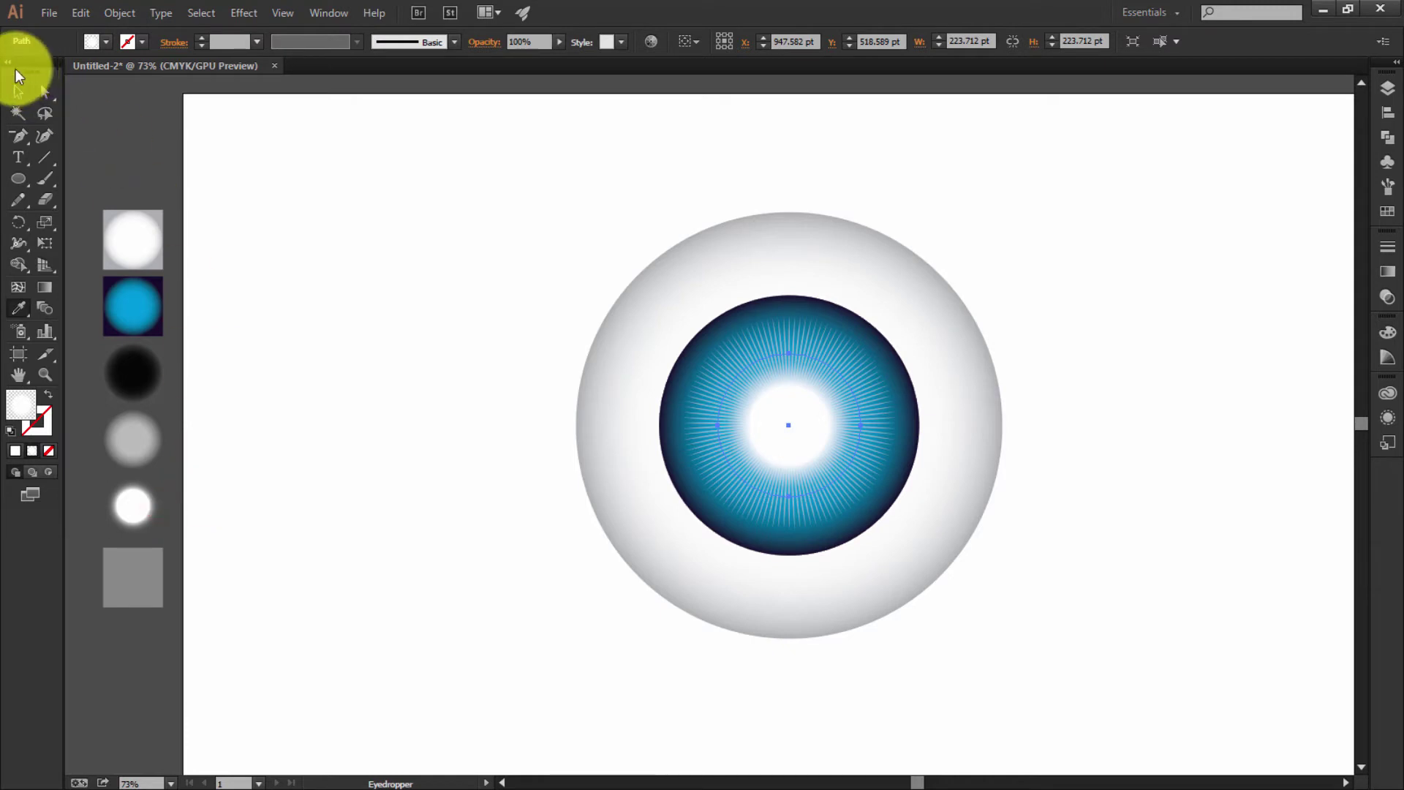
- Reselect the glow disc and move the centre glow circles off to the right
click(16, 91)
click(295, 184)
click(775, 444)
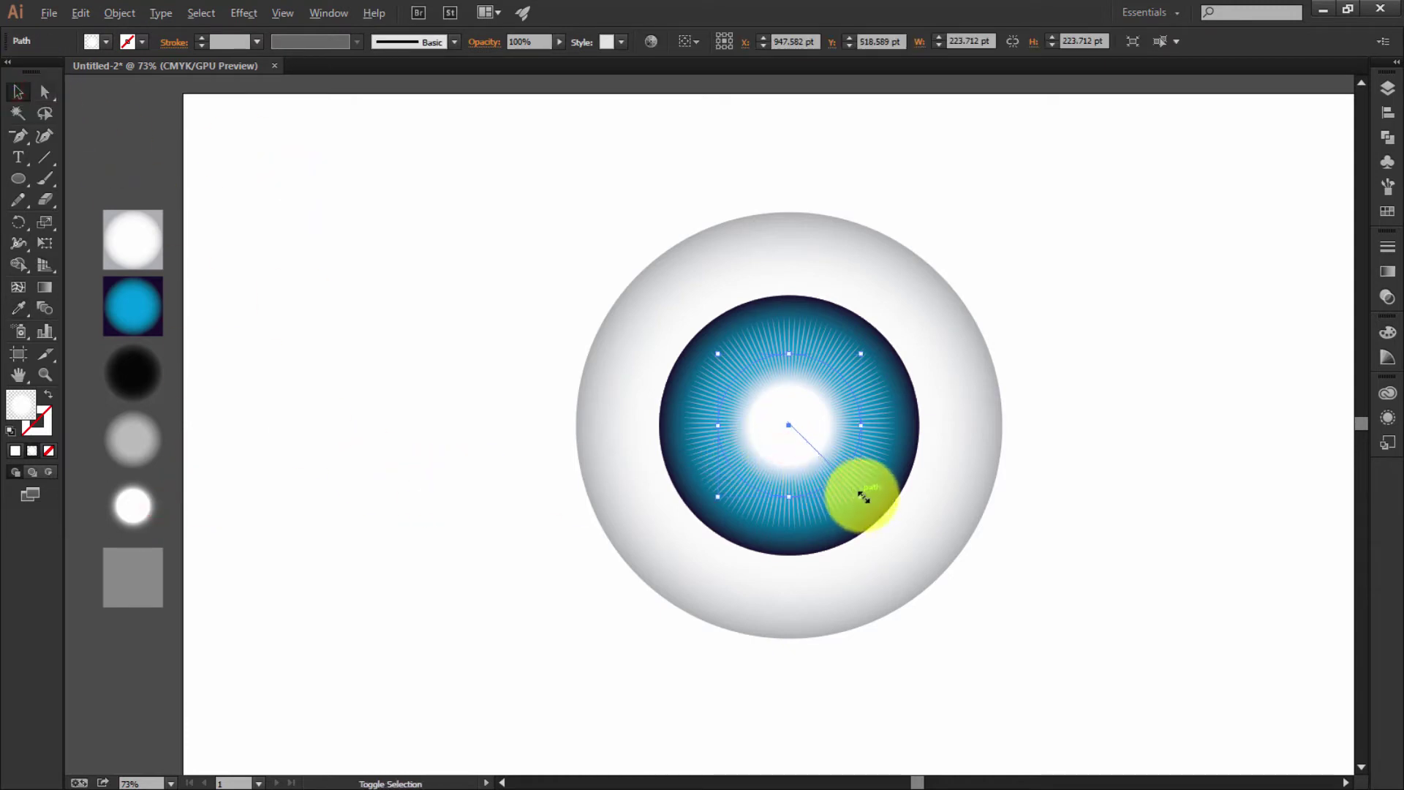
click(804, 447)
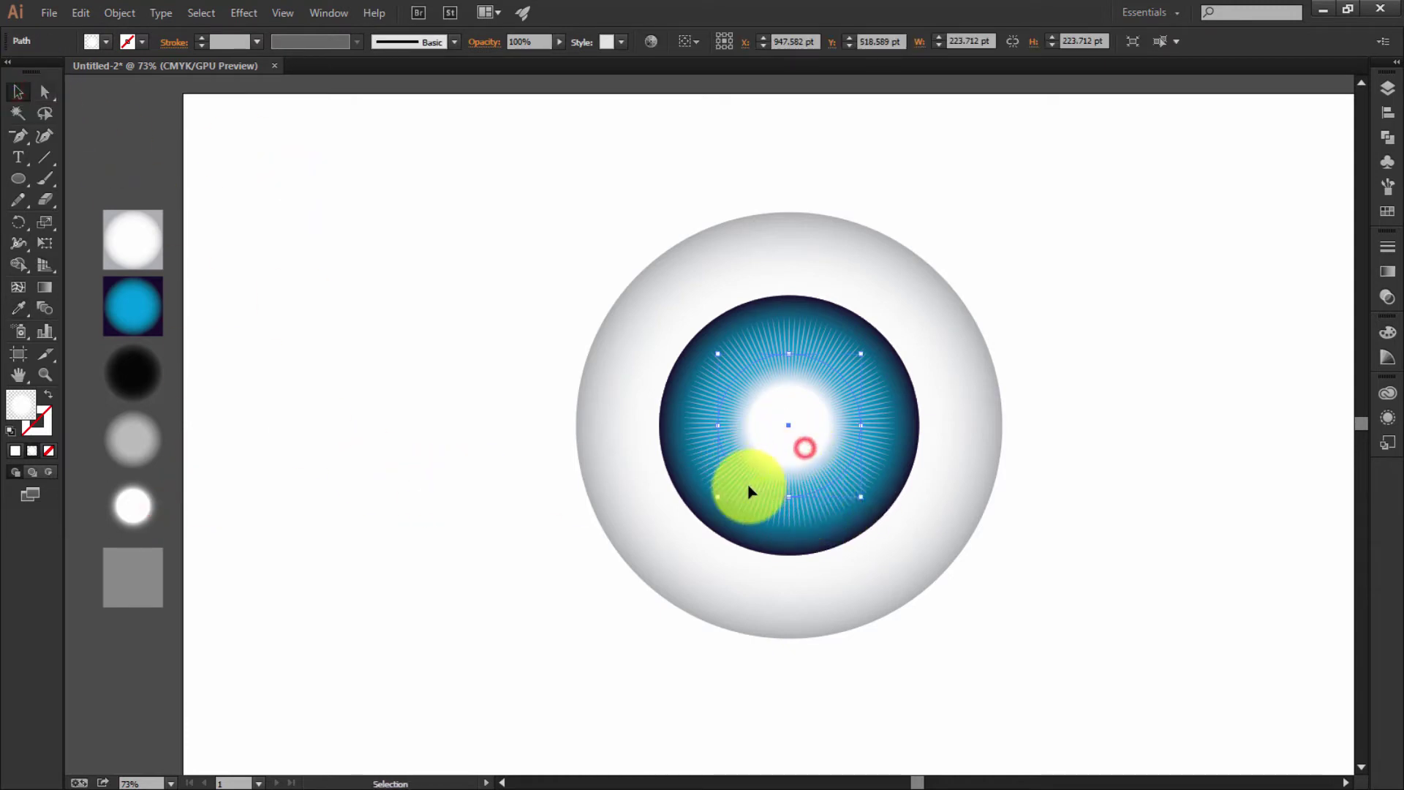
click(614, 569)
drag(1096, 436, 1131, 436)
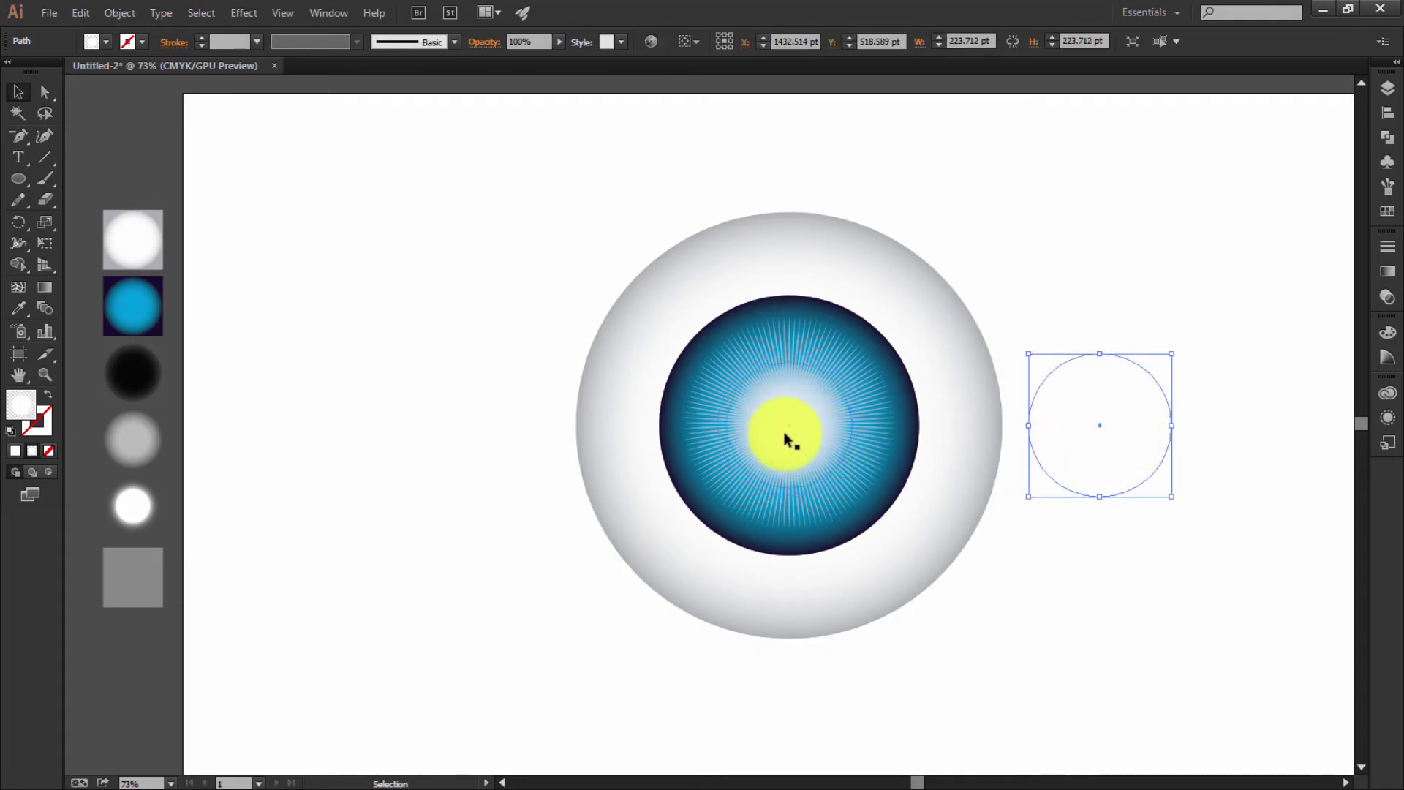
drag(783, 430, 1060, 432)
mouse_move(676, 296)
mouse_down()
mouse_move(835, 501)
mouse_move(892, 547)
mouse_up()
- Move both glow circles back and drop them at the iris centre
key(v)
key(ctrl+shift+a)
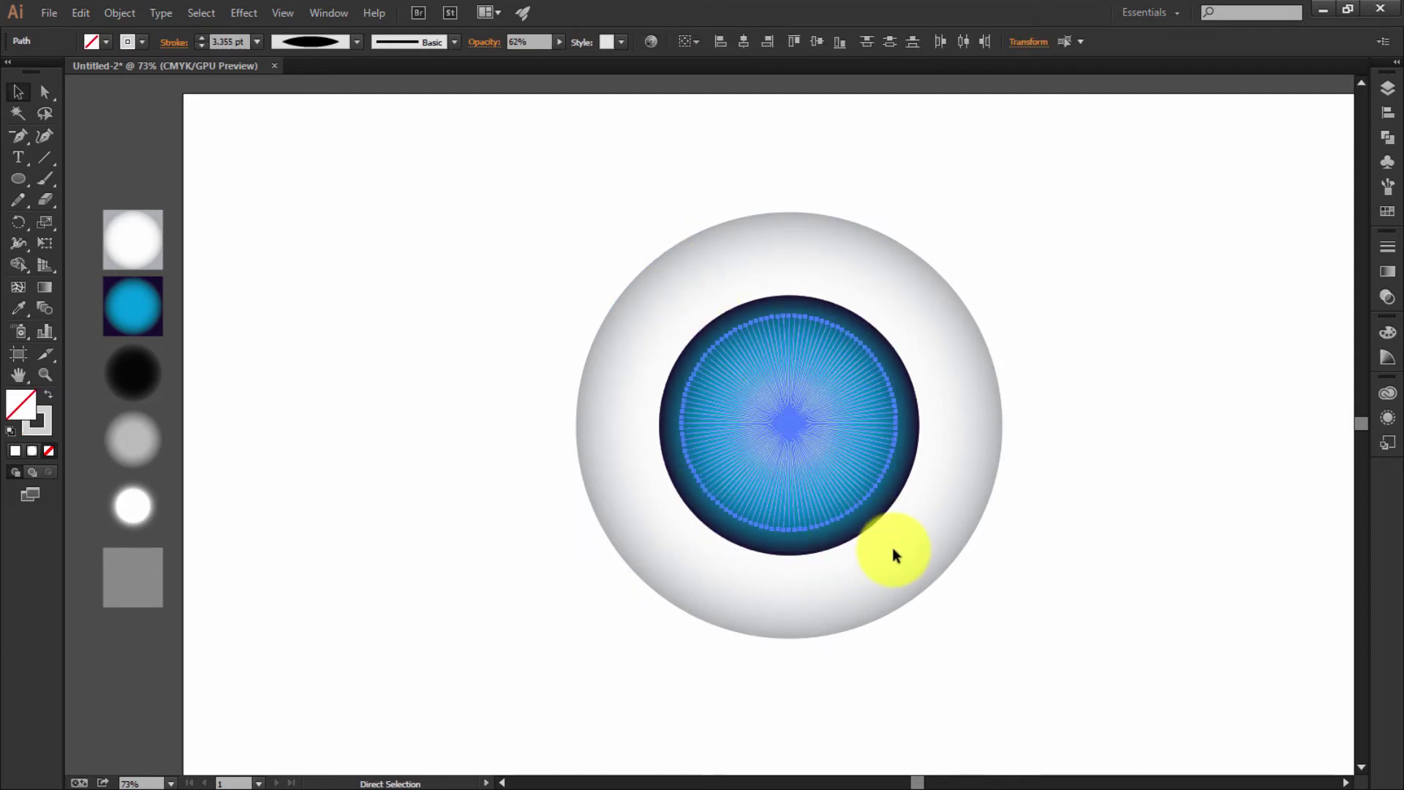
click(1099, 553)
drag(1112, 414, 790, 431)
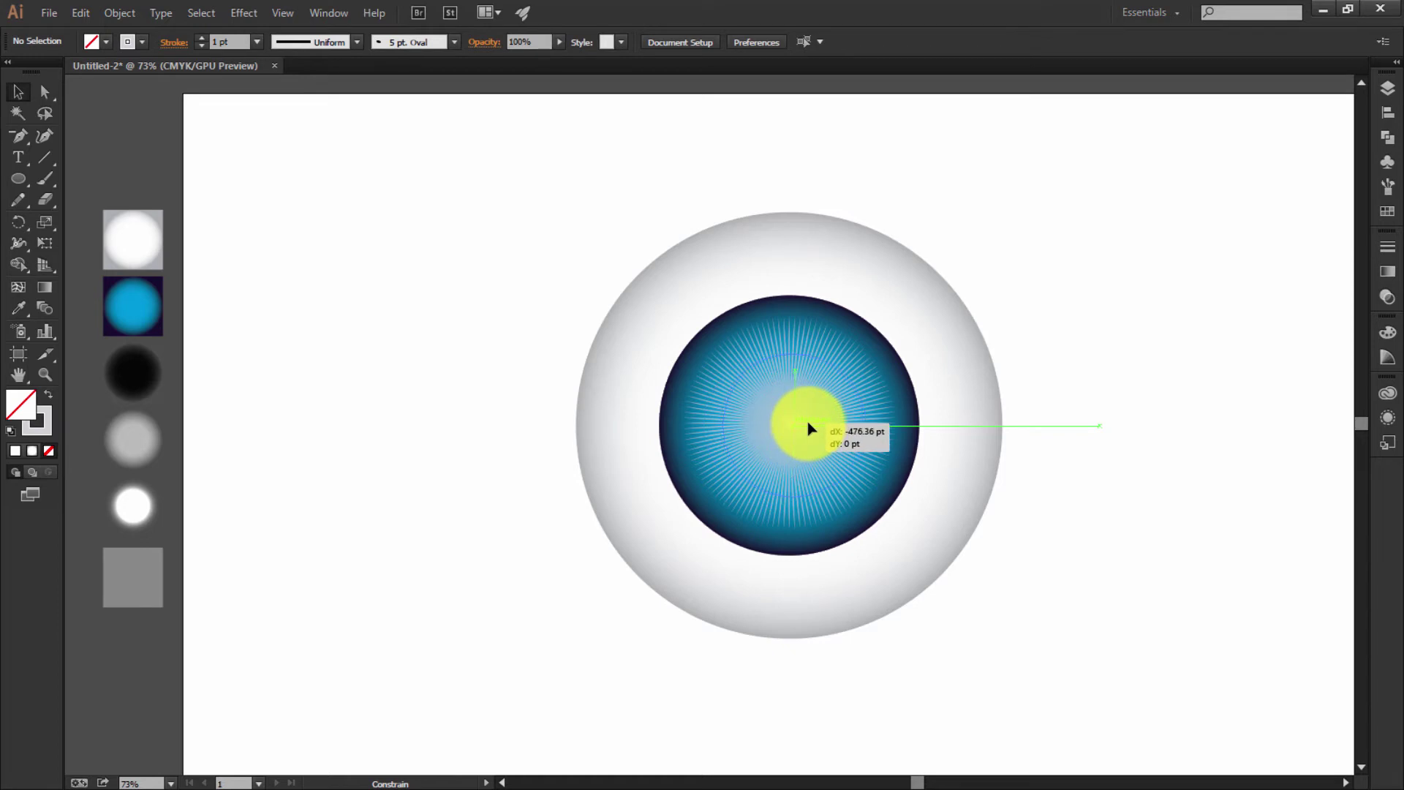
drag(807, 428, 790, 426)
drag(1225, 452, 761, 451)
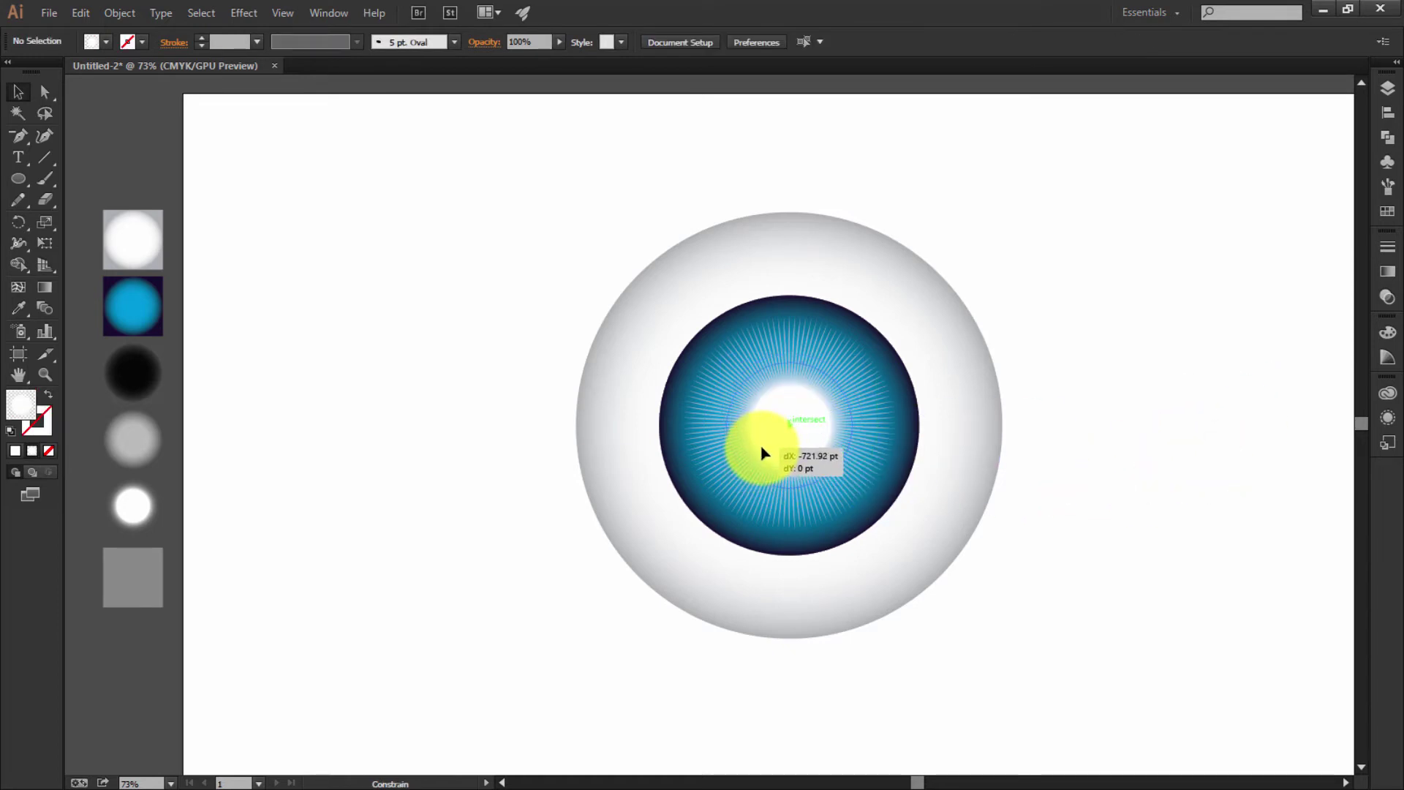
drag(763, 453, 763, 453)
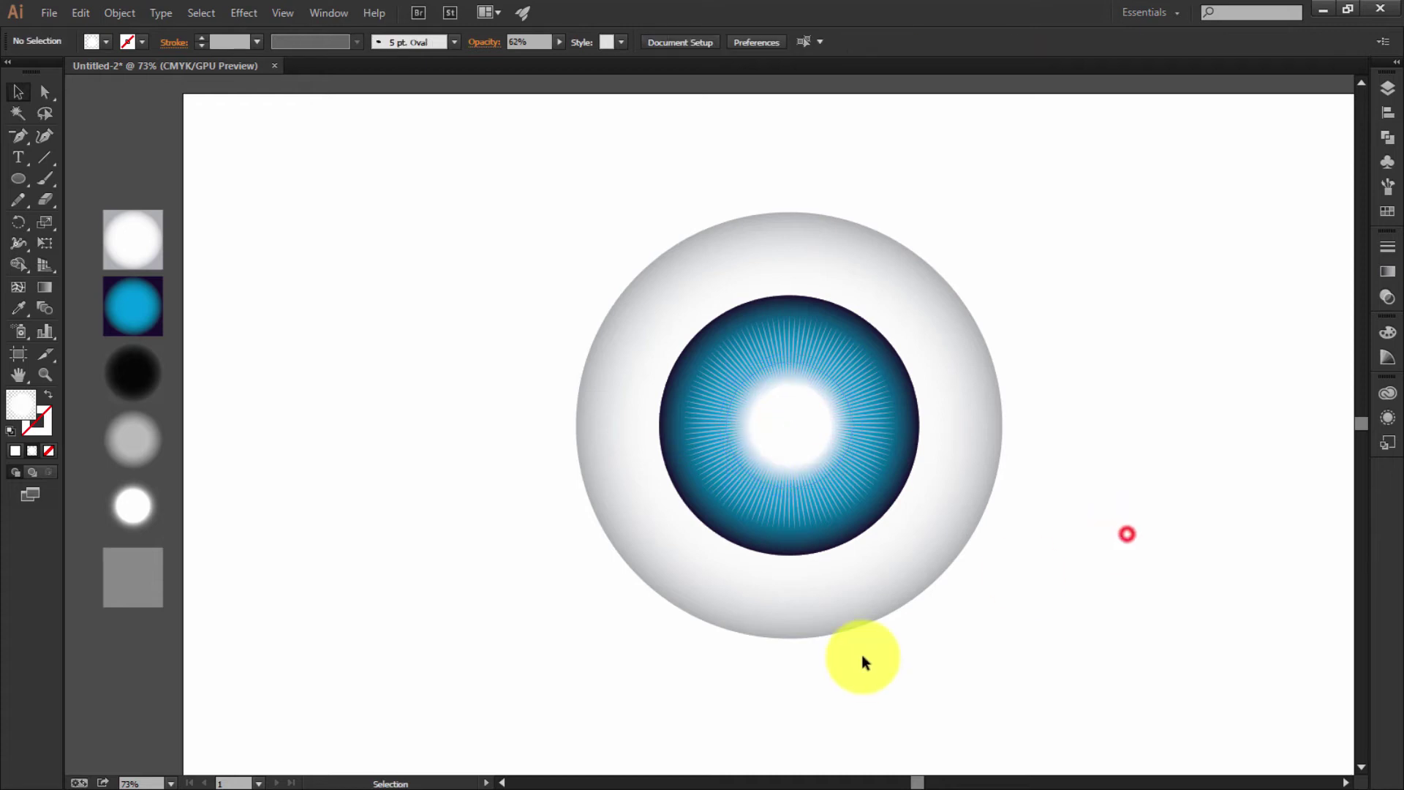
click(799, 479)
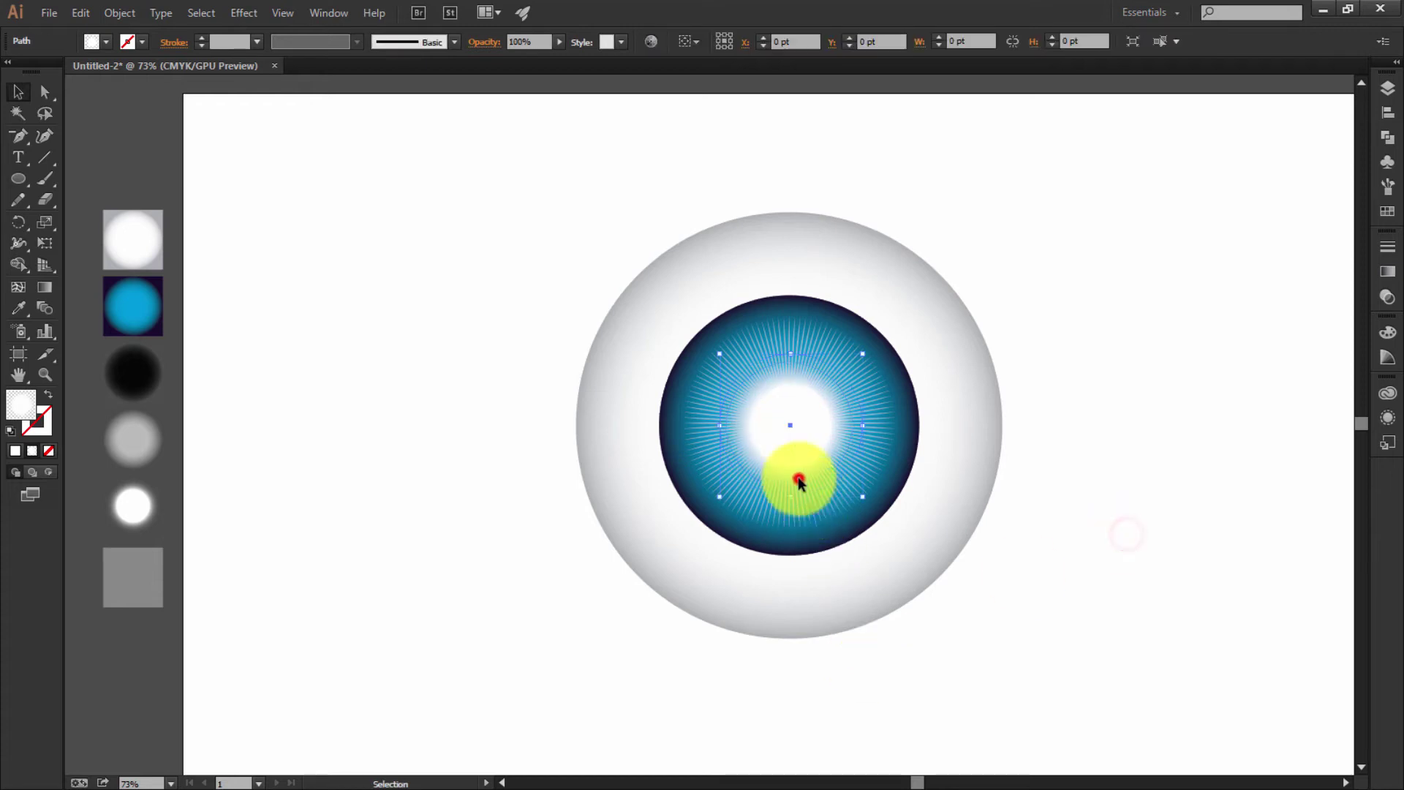
- Shrink the centre circle to pupil size and fill it with the black glow swatch
click(861, 502)
key(v)
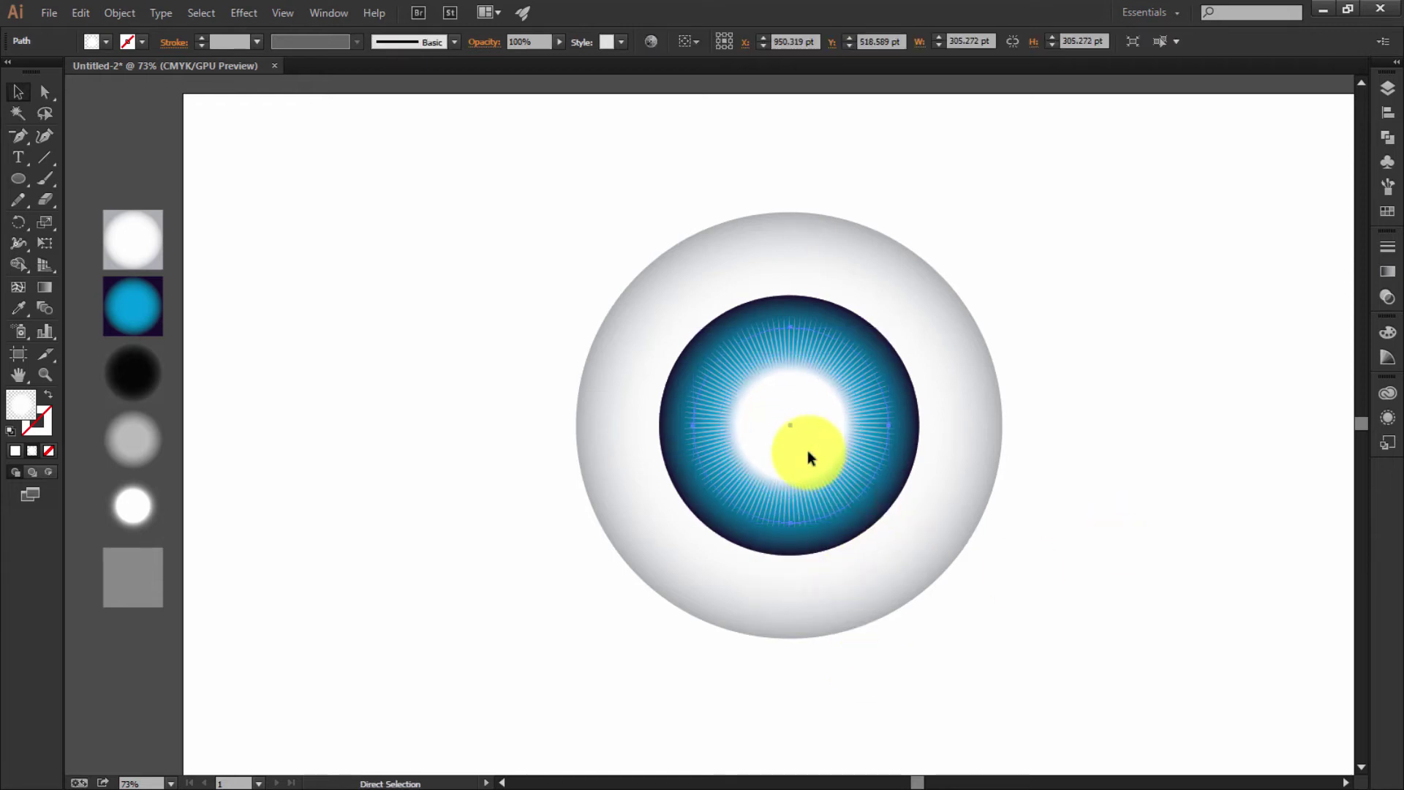
click(889, 521)
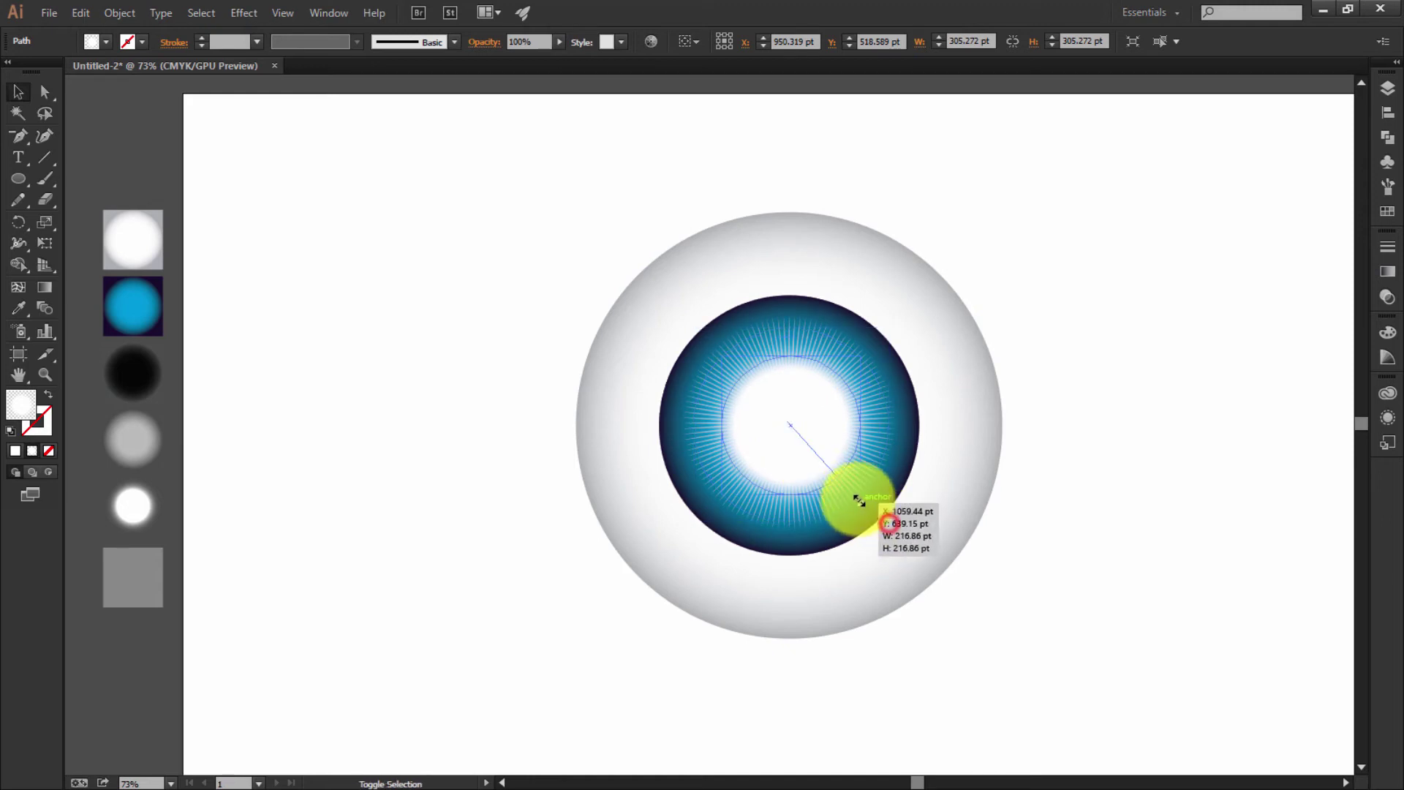
drag(888, 521, 851, 485)
key(i)
click(155, 371)
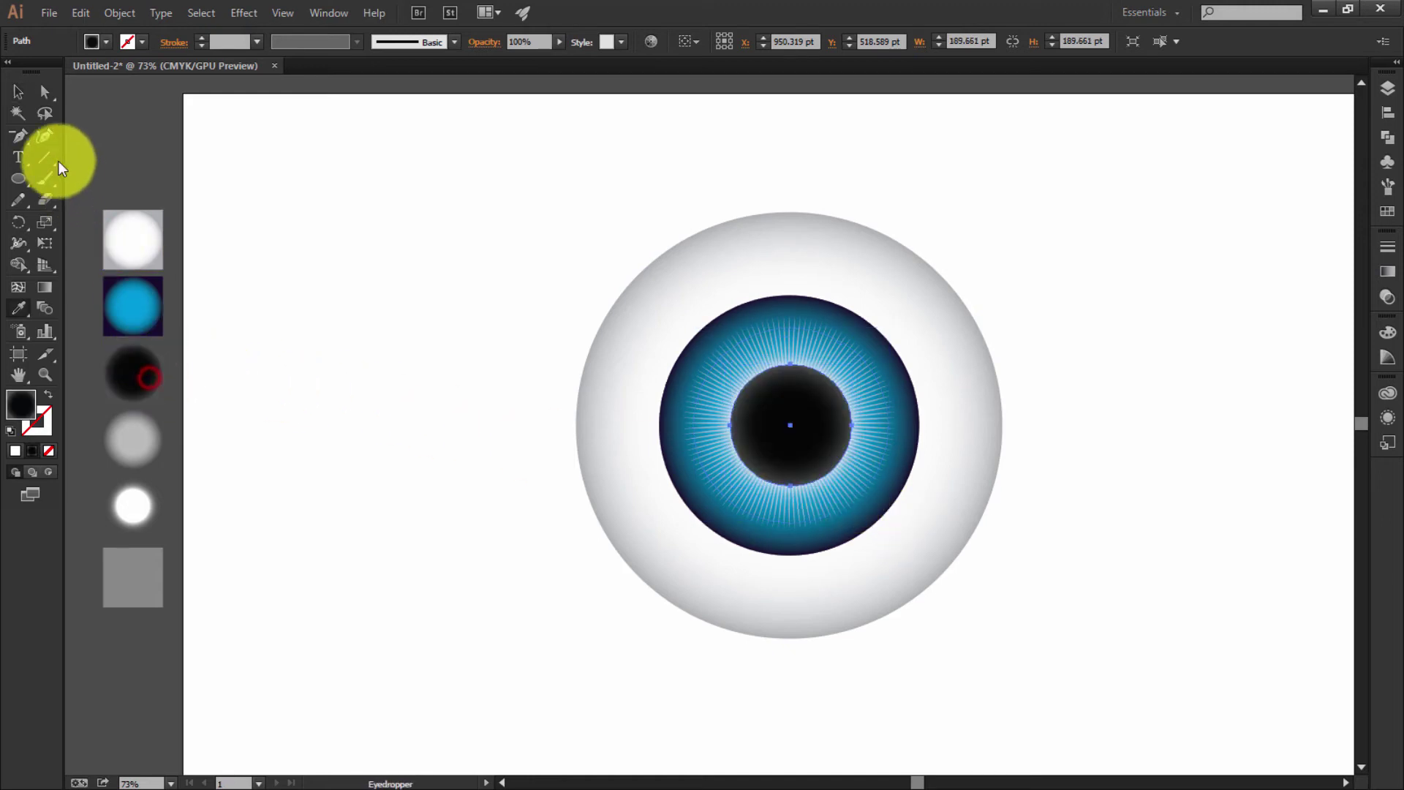
click(18, 92)
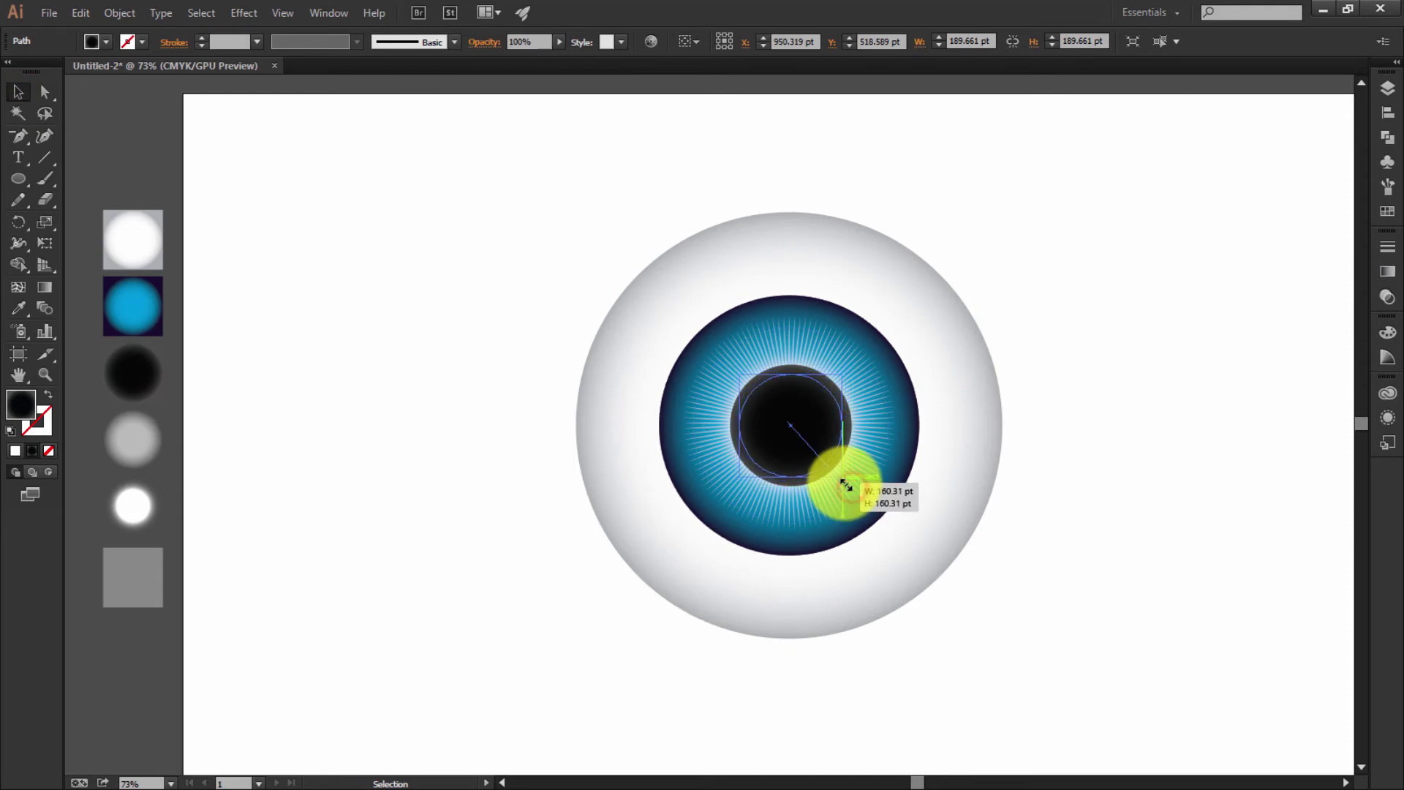
drag(852, 487, 842, 476)
- Enlarge the white glow slightly and shrink the black pupil further to about 132 pt
click(802, 506)
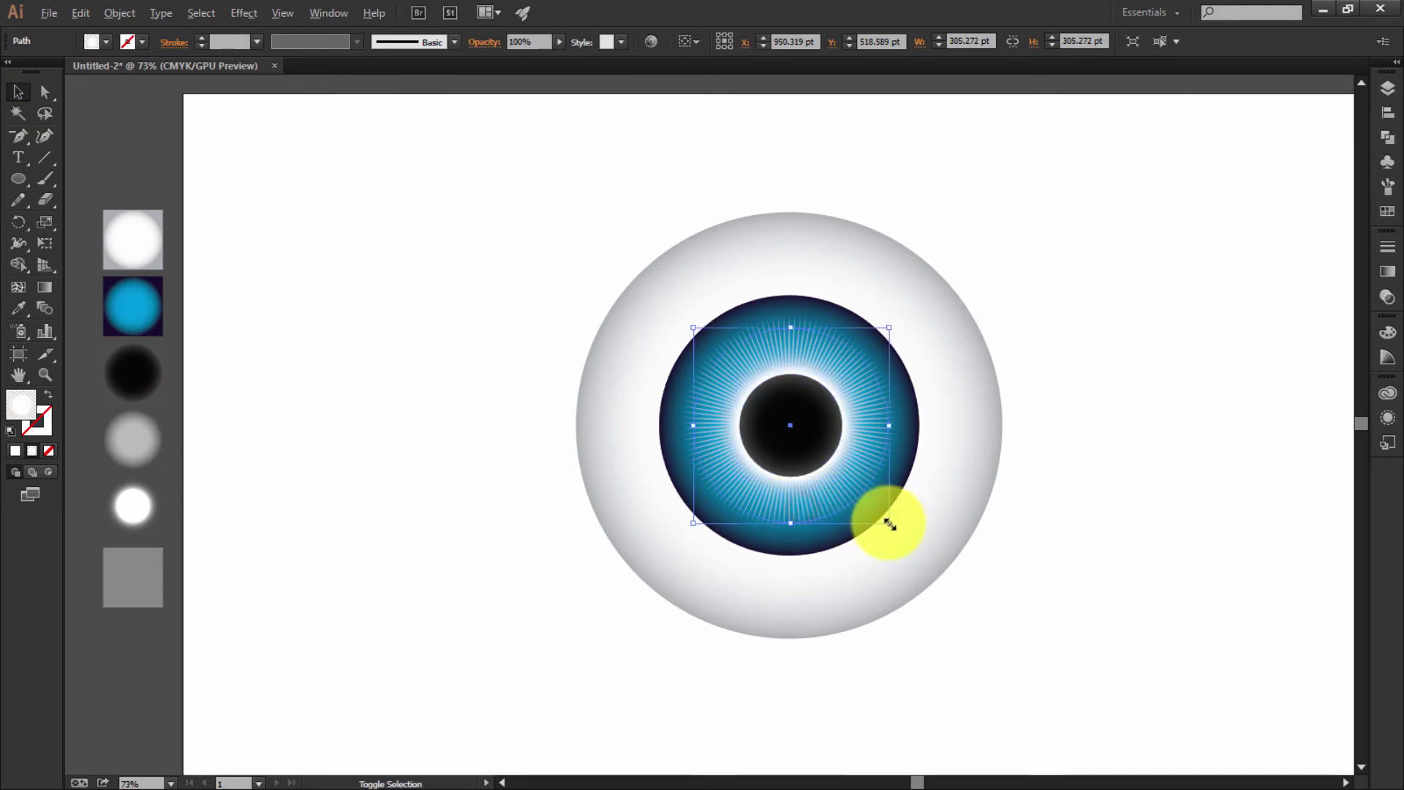
drag(890, 524, 900, 539)
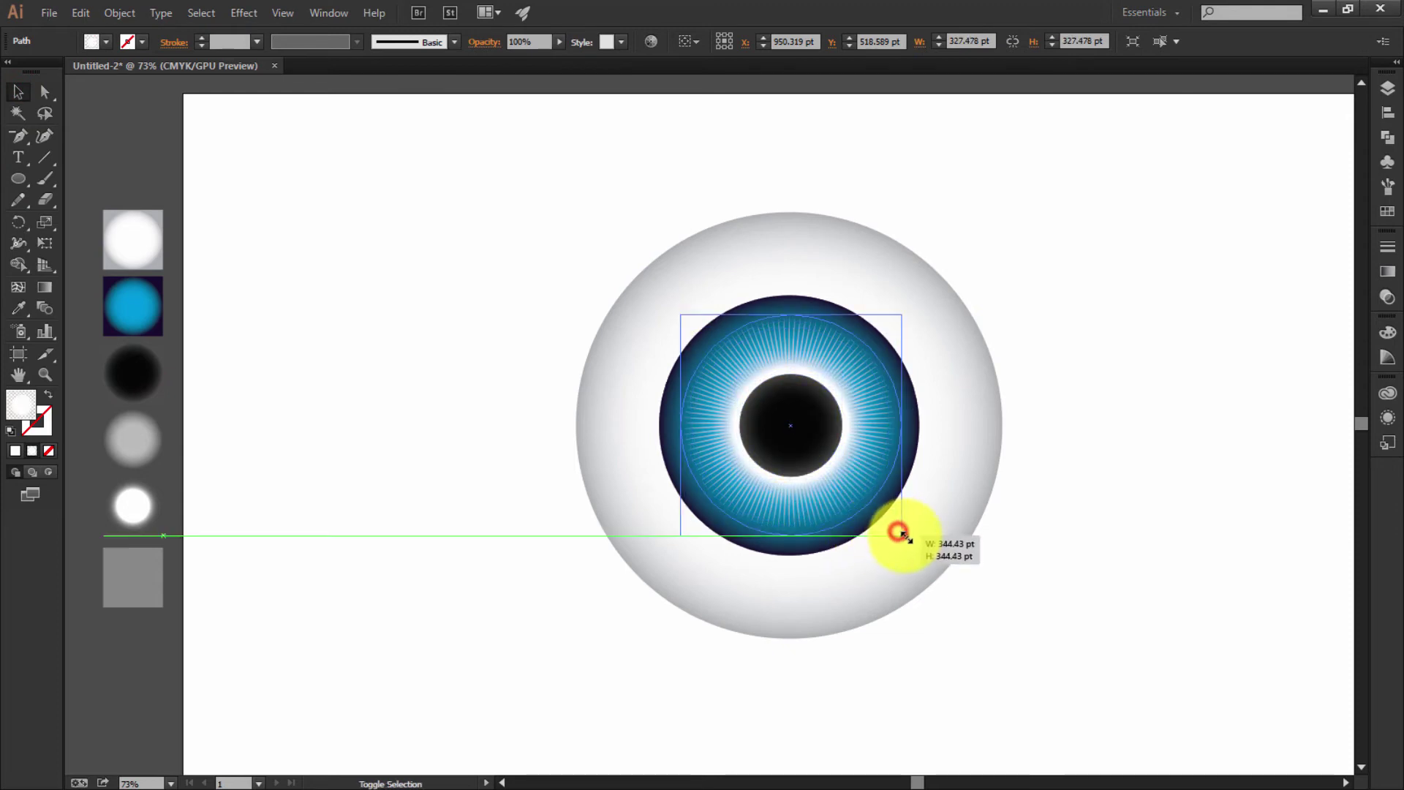
click(990, 551)
click(761, 444)
drag(842, 374, 835, 381)
click(993, 633)
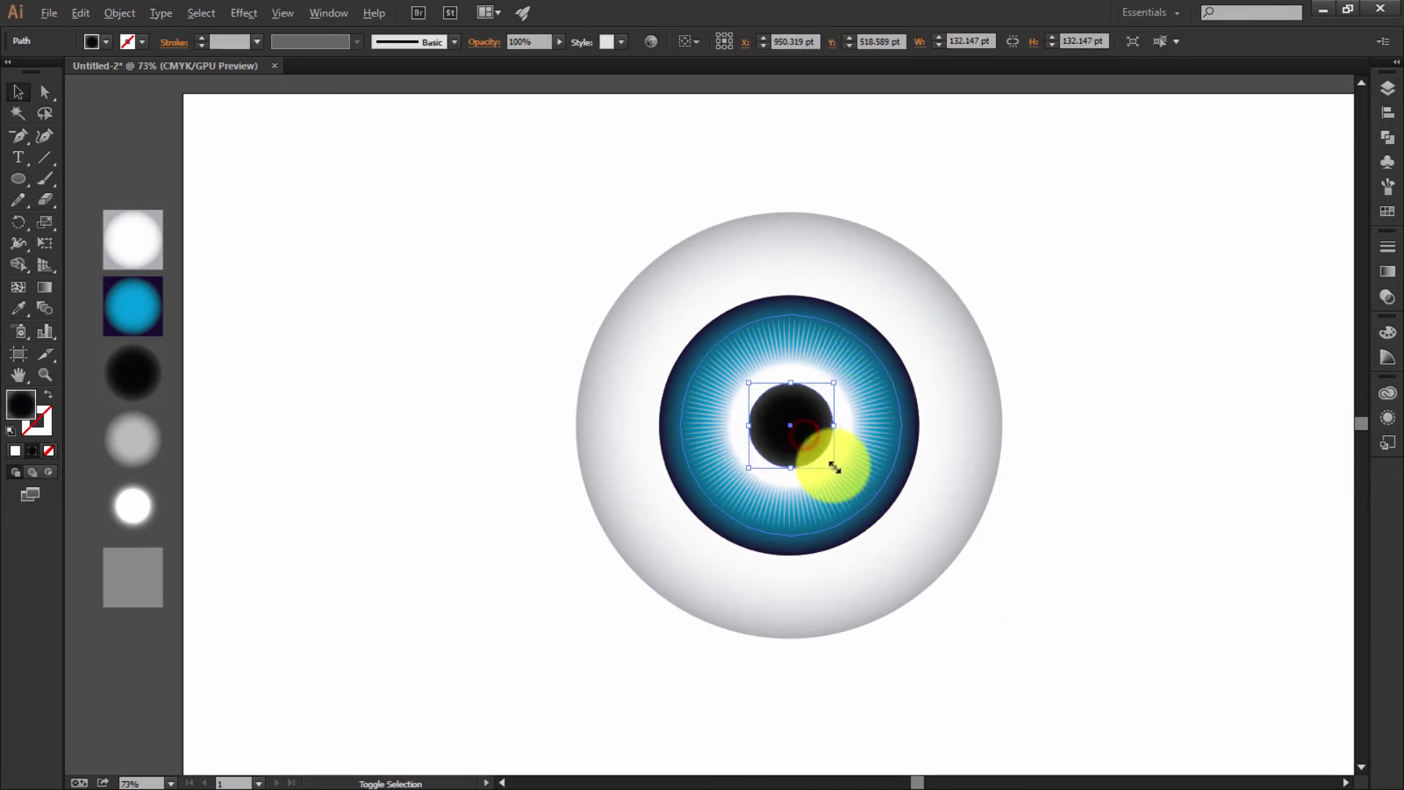
- Marquee-select the iris and pupil together, then deselect them
click(1062, 517)
drag(549, 231, 1016, 643)
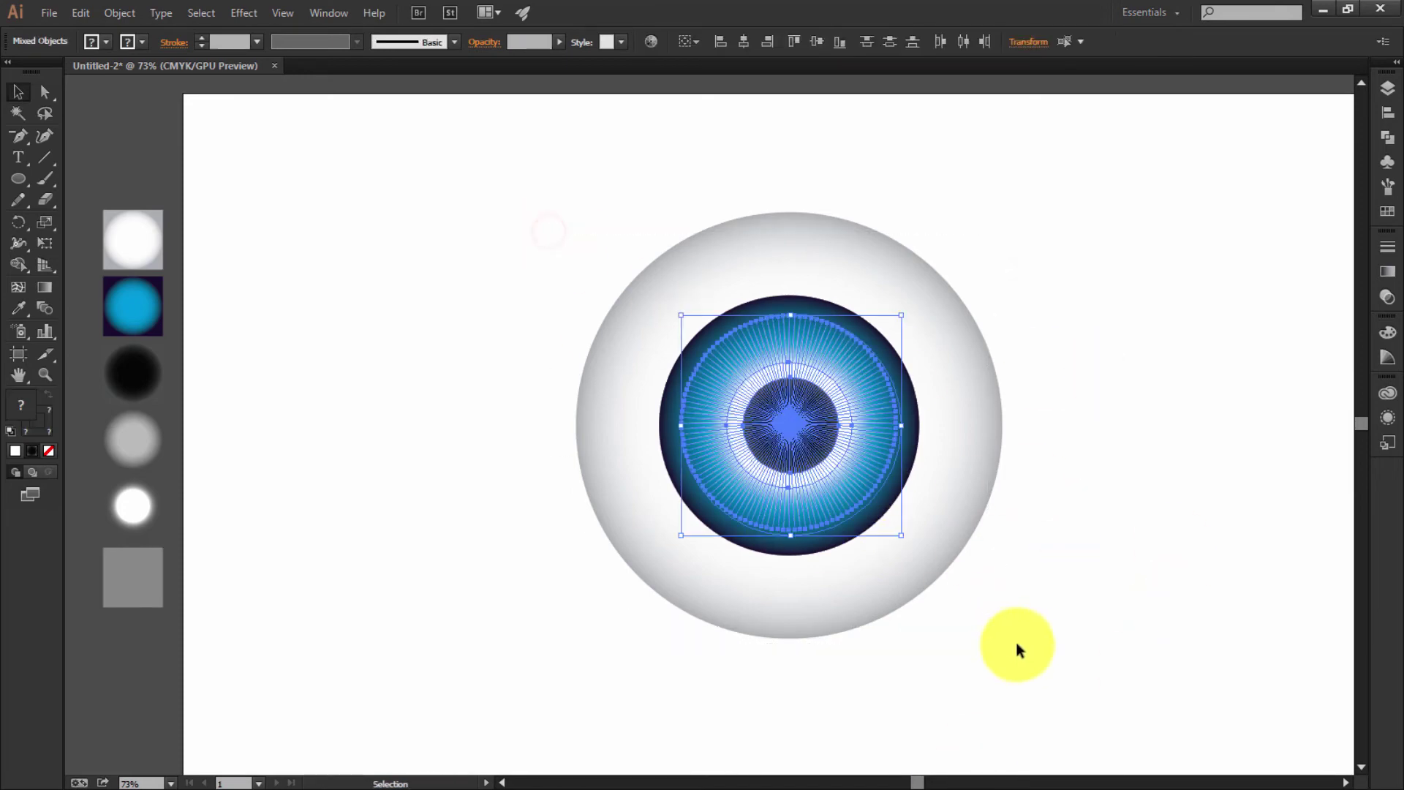
click(1016, 642)
- Draw a large circle left of the eye with the light swatch's translucent white appearance
click(1140, 582)
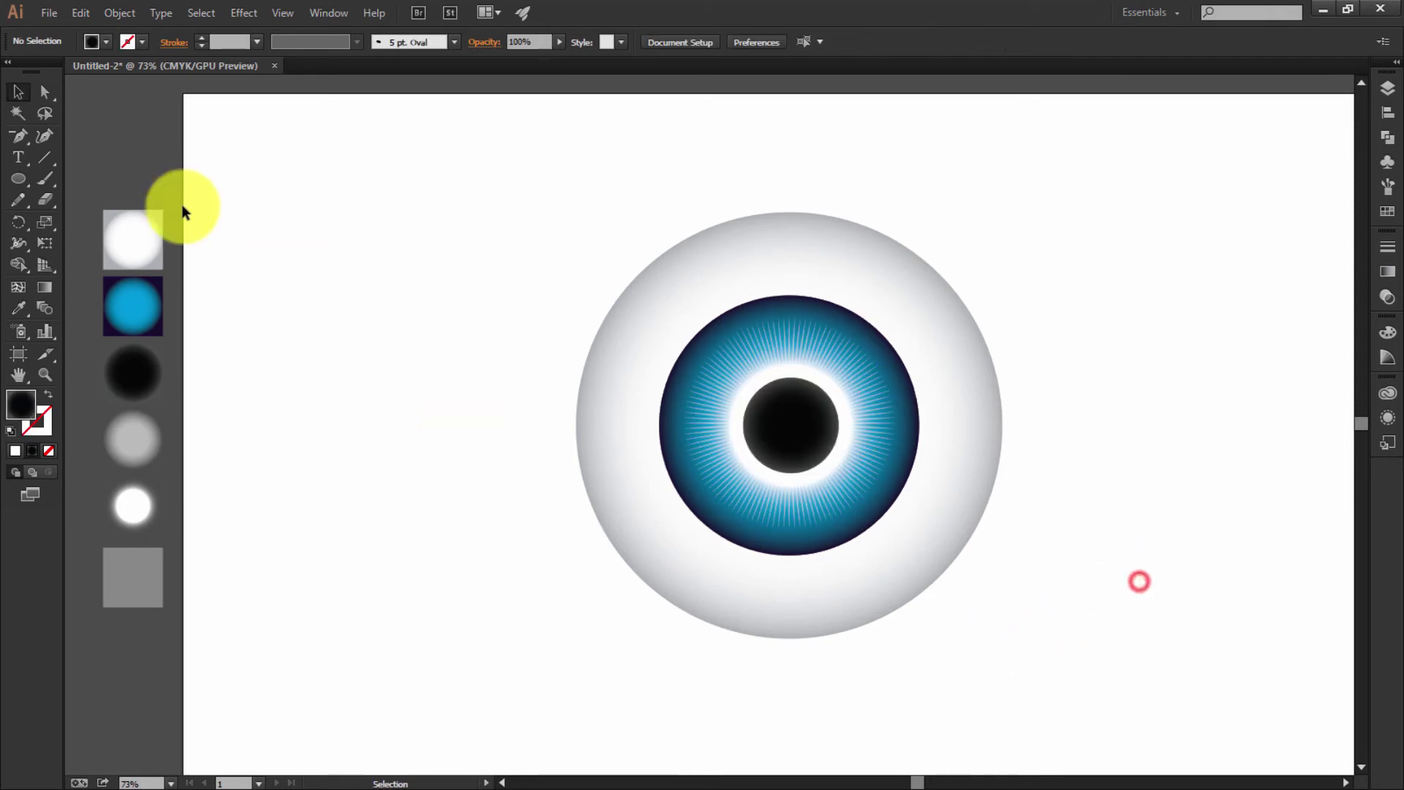
mouse_move(427, 299)
mouse_down()
mouse_move(492, 432)
mouse_move(554, 427)
mouse_up()
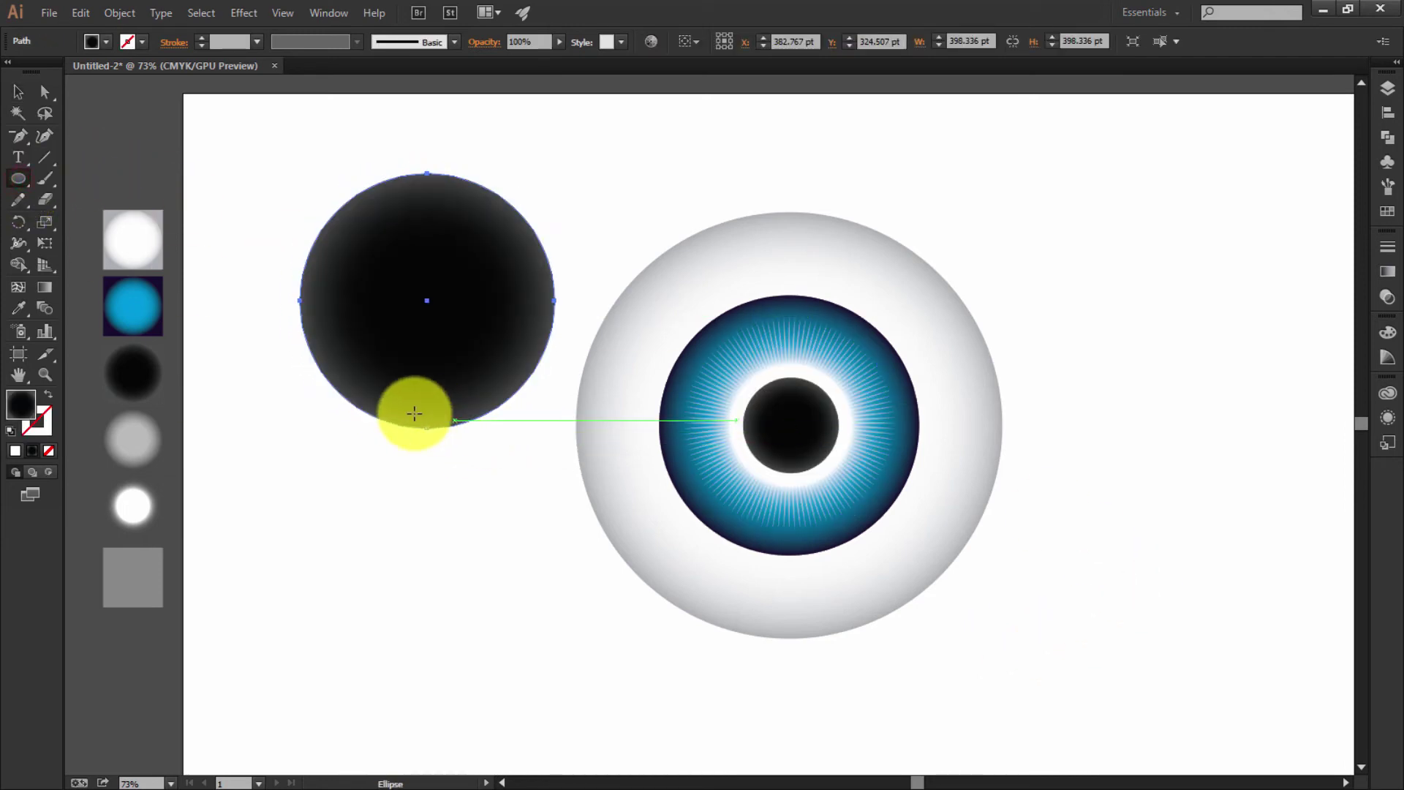
key(i)
click(150, 562)
click(18, 91)
- Squash the circle into a wide ellipse, place it over the eyeball's top, and tilt it
drag(427, 427, 425, 300)
drag(507, 235, 891, 275)
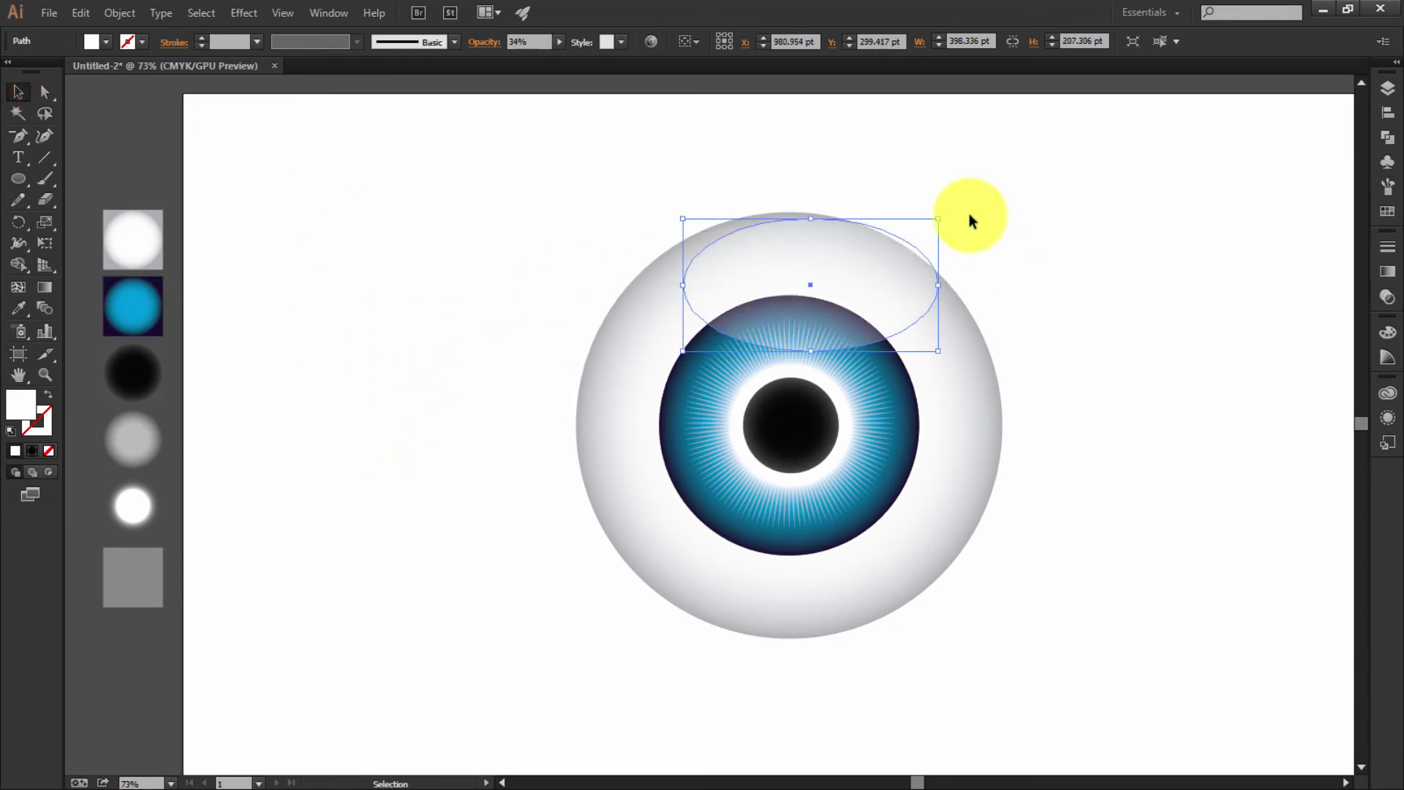
drag(938, 212, 966, 242)
drag(872, 282, 887, 289)
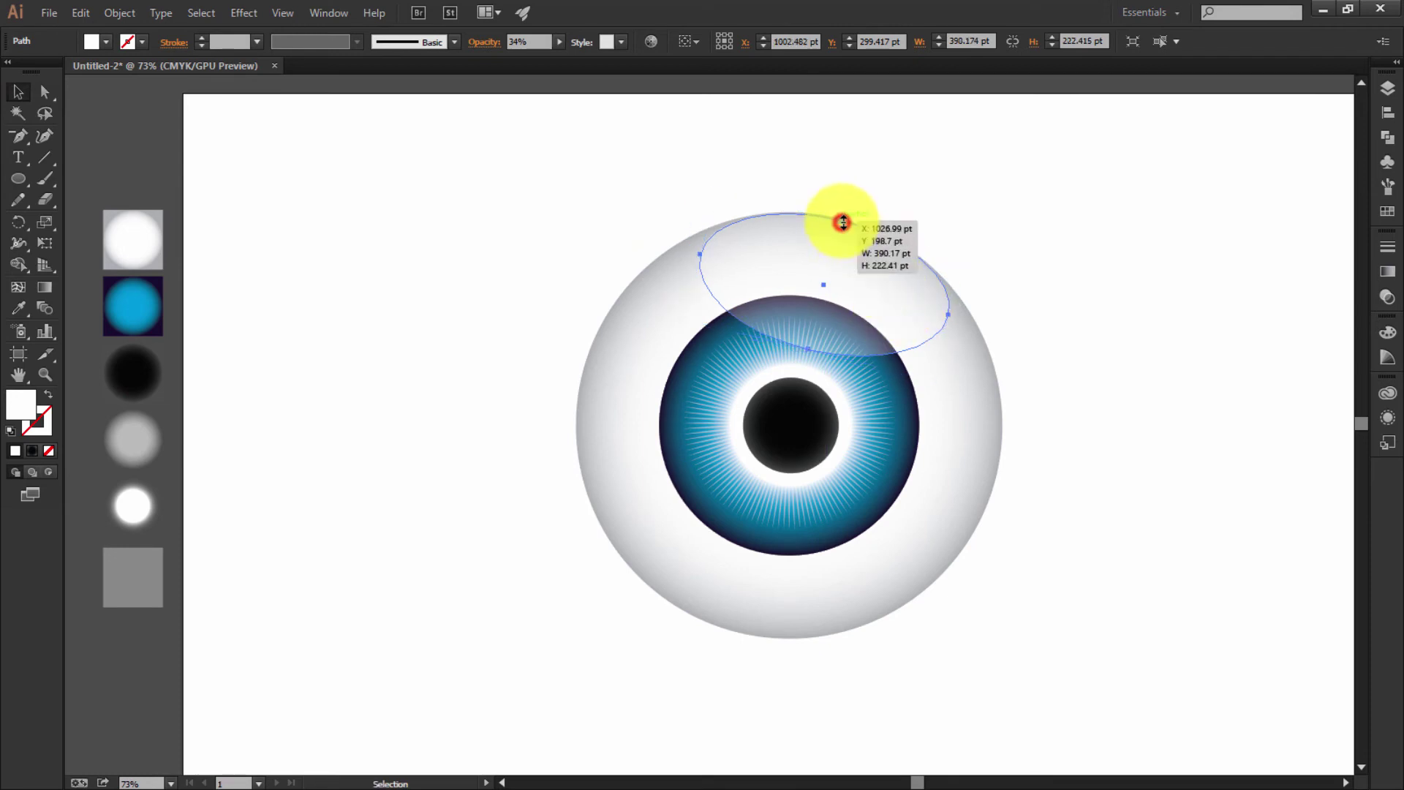
drag(844, 218, 846, 212)
drag(839, 293, 837, 296)
- Stretch the highlight down over the iris, then draw a small circle at the canvas top-left
click(1087, 448)
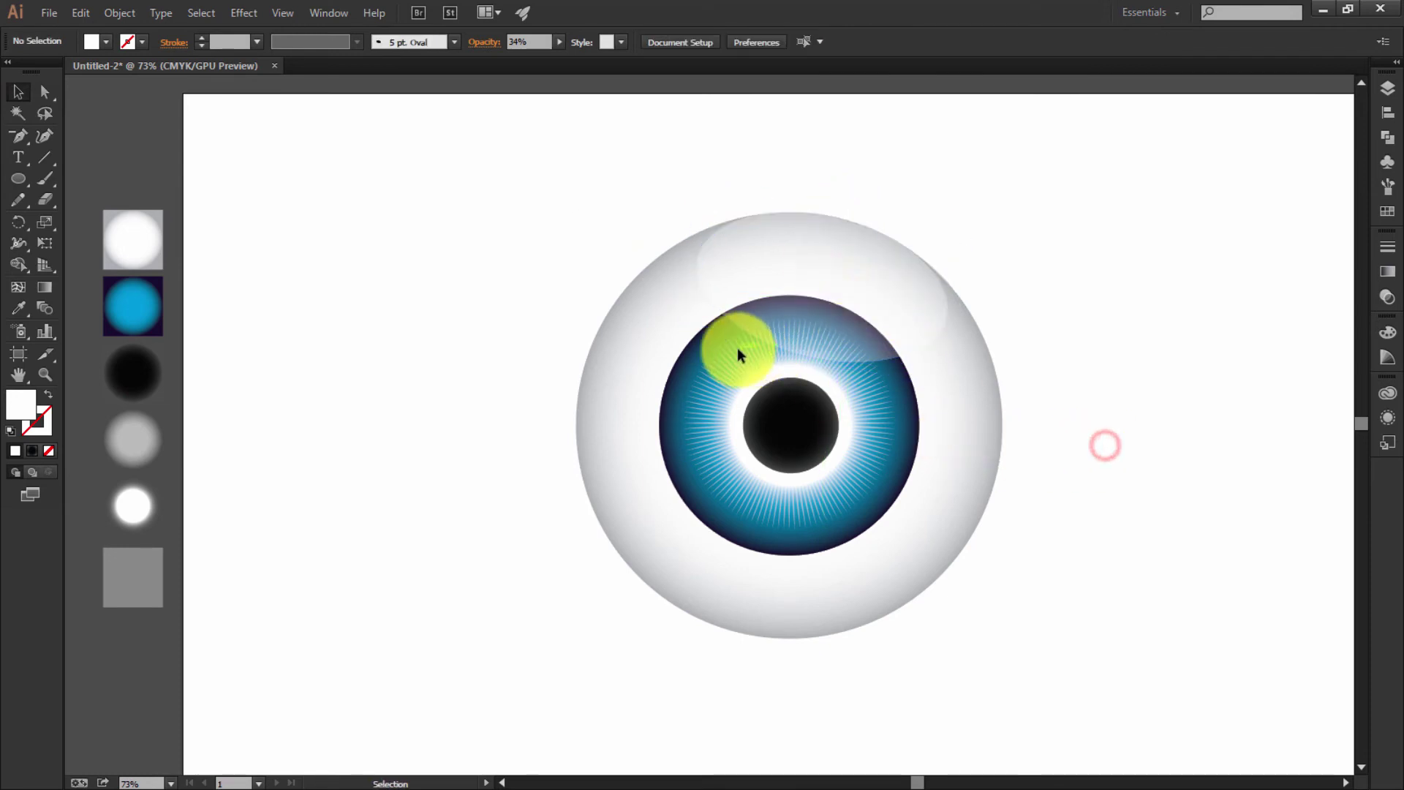
click(768, 333)
drag(797, 354, 805, 359)
click(1006, 419)
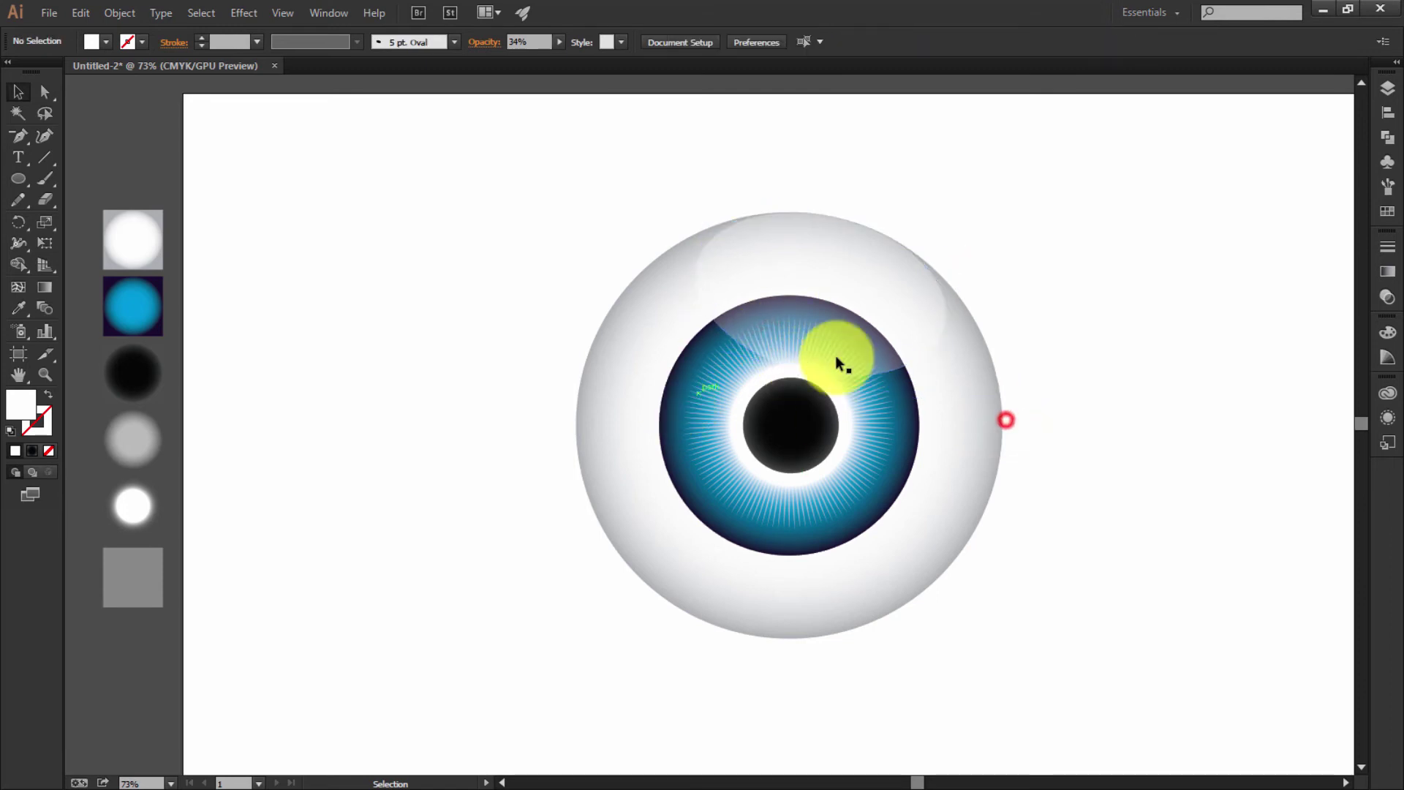
drag(257, 294, 304, 343)
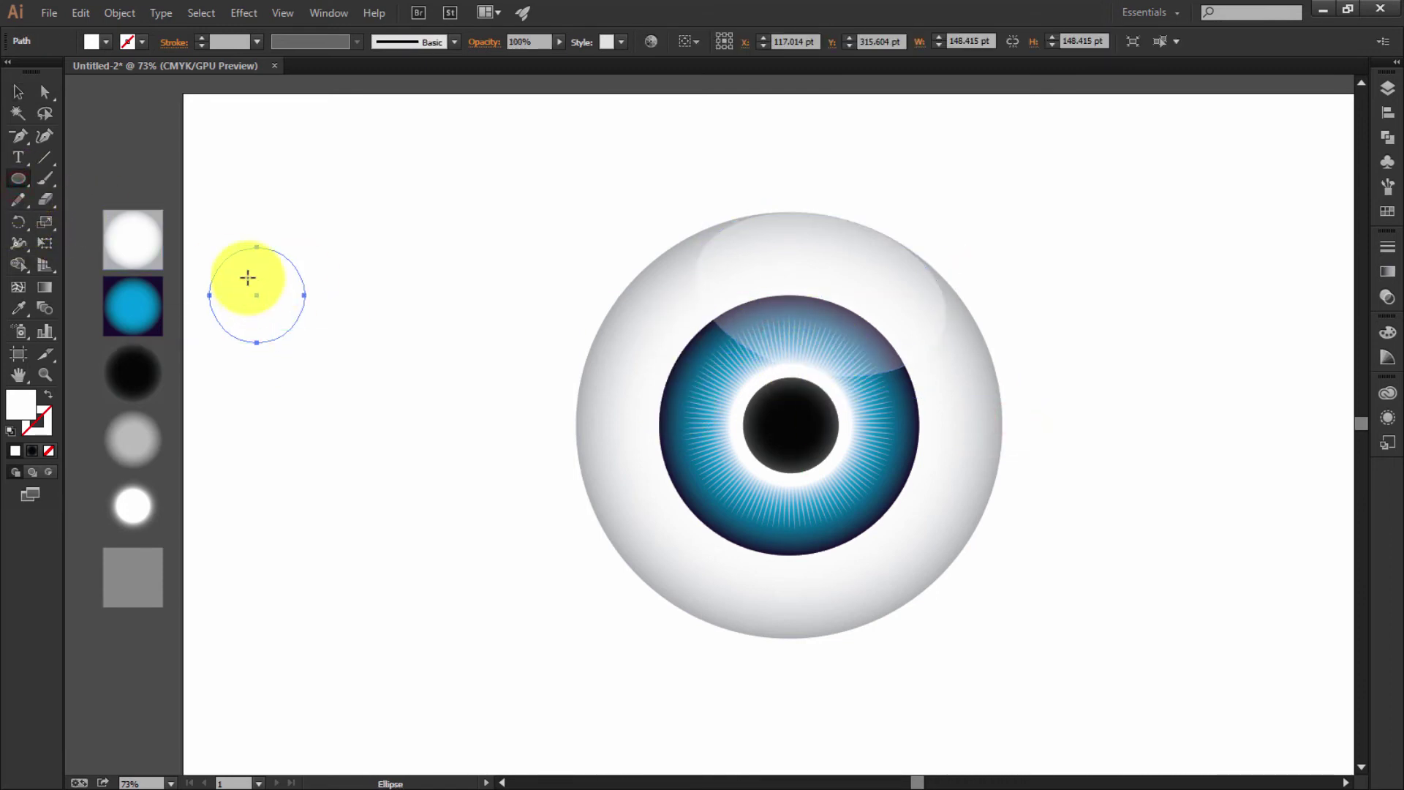
- Lower the new white circle's opacity, then shrink it into a highlight upper-right of the pupil
key(i)
drag(533, 42, 470, 42)
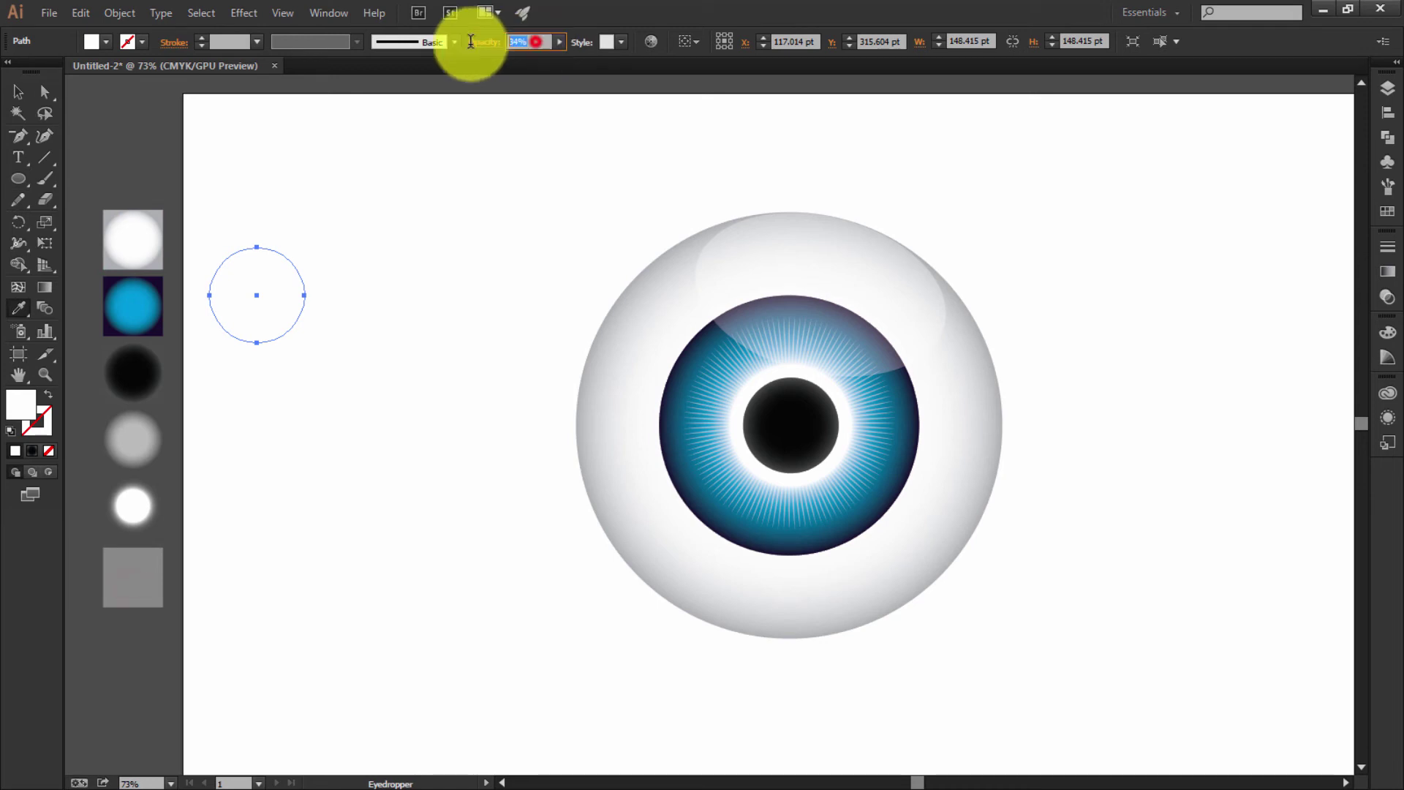
click(24, 90)
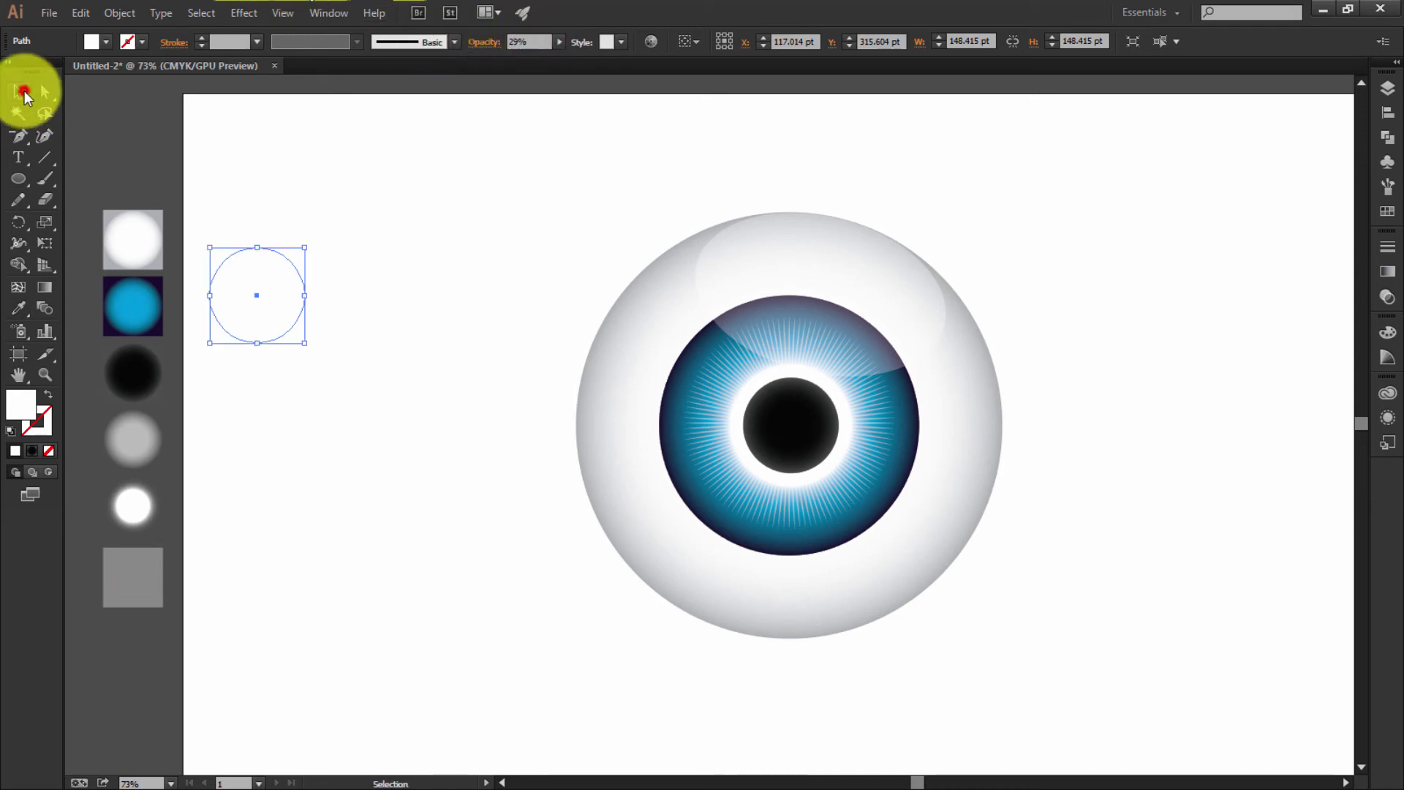
mouse_move(282, 313)
mouse_down()
mouse_move(839, 404)
mouse_move(865, 345)
mouse_up()
drag(847, 399, 832, 411)
click(1331, 524)
- Alt-drag a smaller copy to the lower-left of the iris and fine-tune the larger highlight
mouse_move(782, 500)
mouse_down()
mouse_move(755, 547)
mouse_move(761, 521)
mouse_up()
drag(797, 469, 758, 516)
click(848, 395)
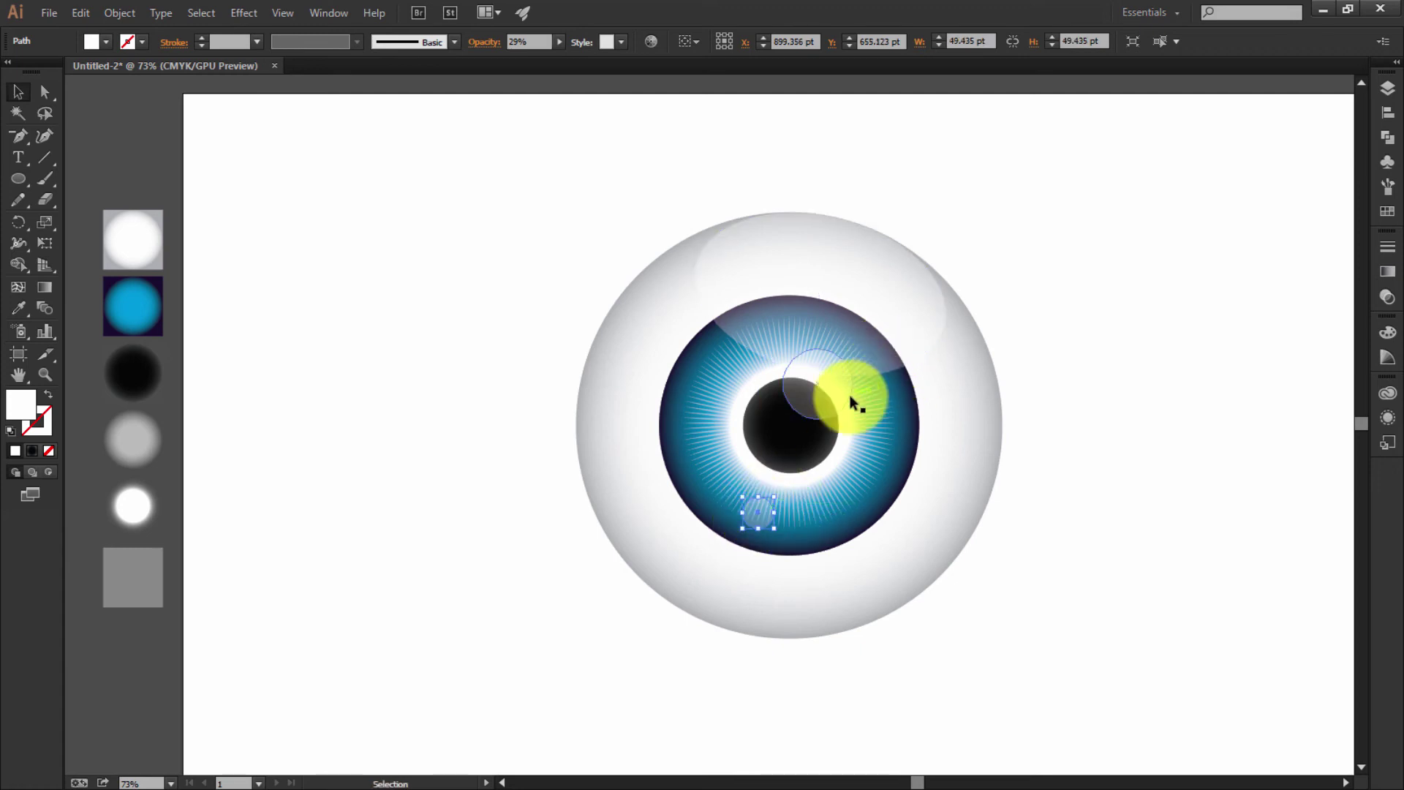
drag(853, 354, 860, 340)
drag(832, 389, 834, 381)
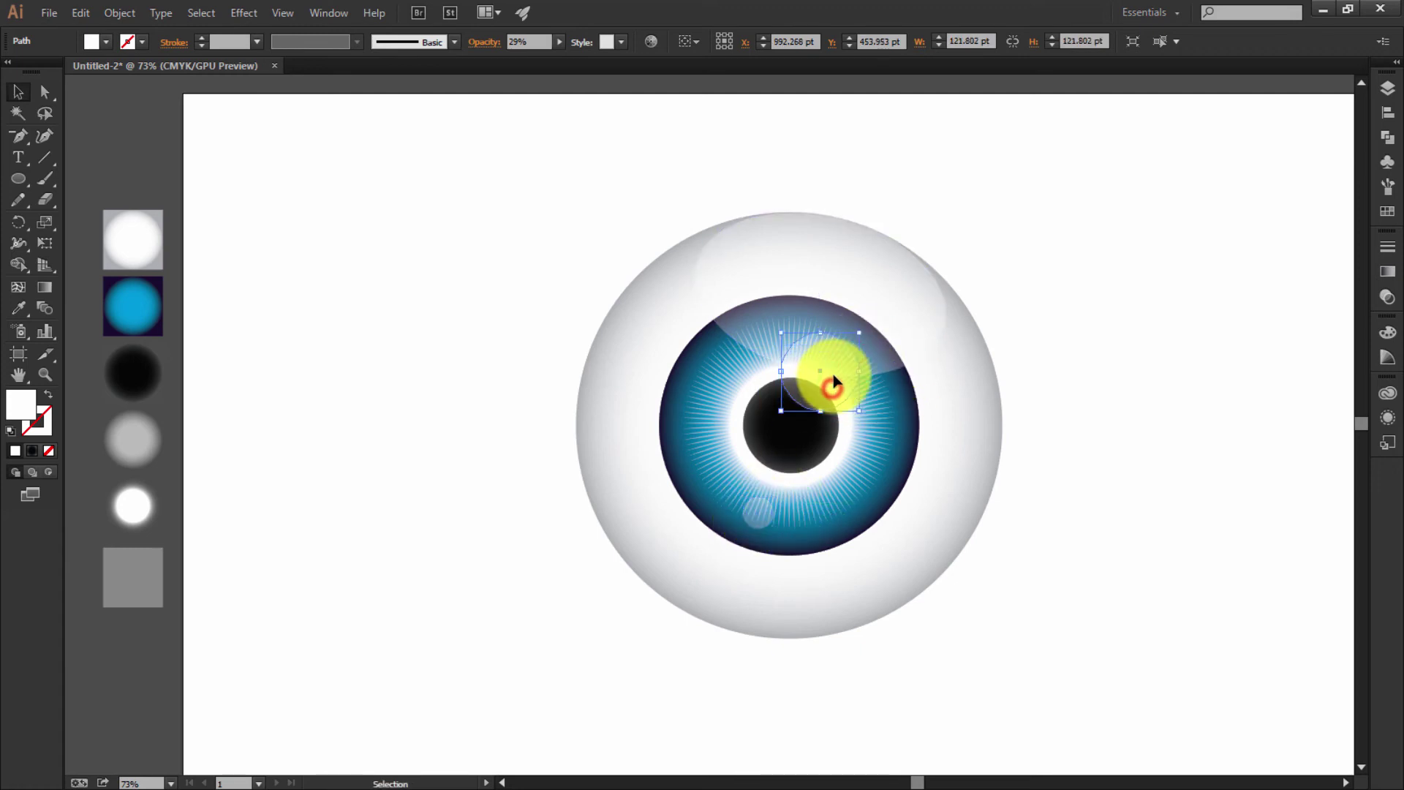
- Set the small lower-left highlight's opacity to 39%
click(940, 638)
click(759, 517)
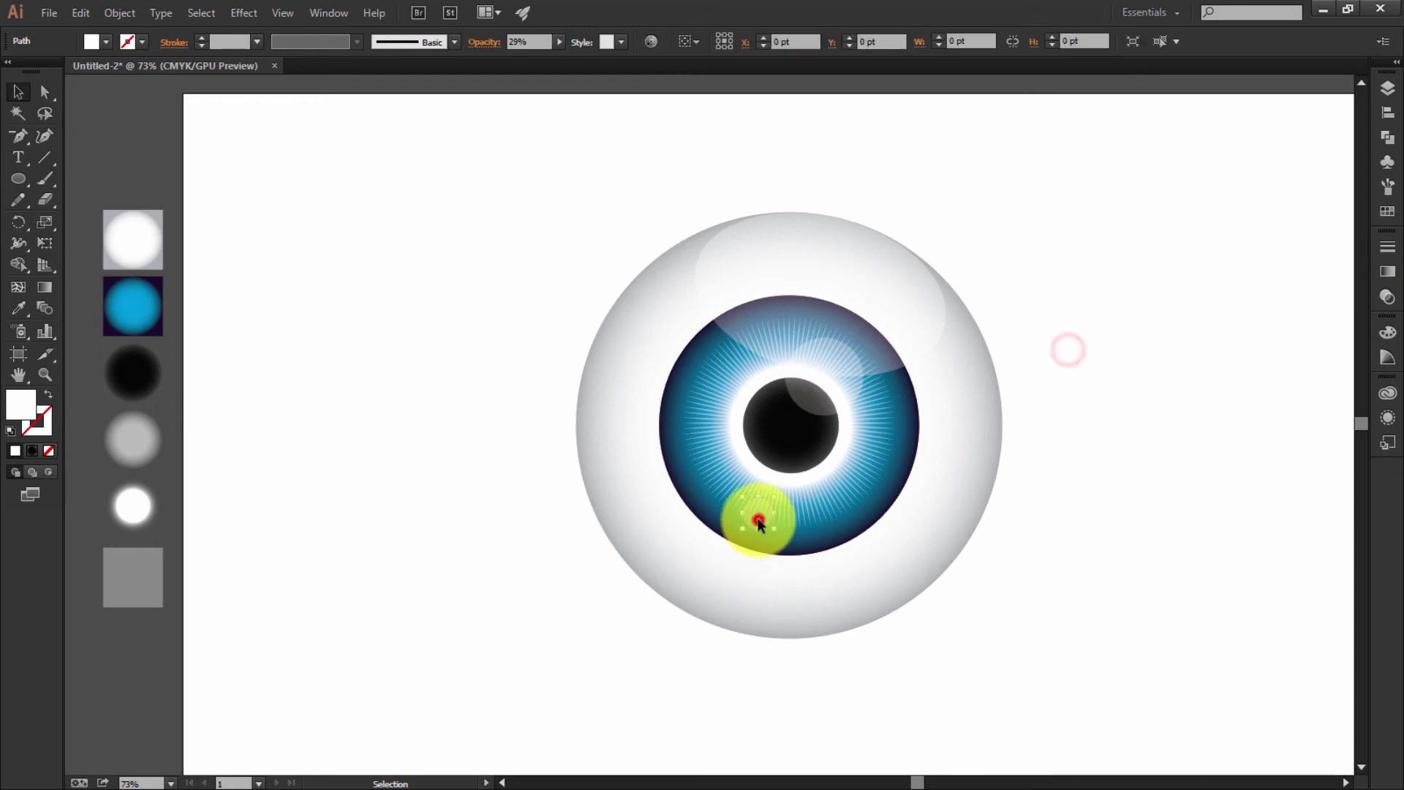
click(543, 47)
text(33)
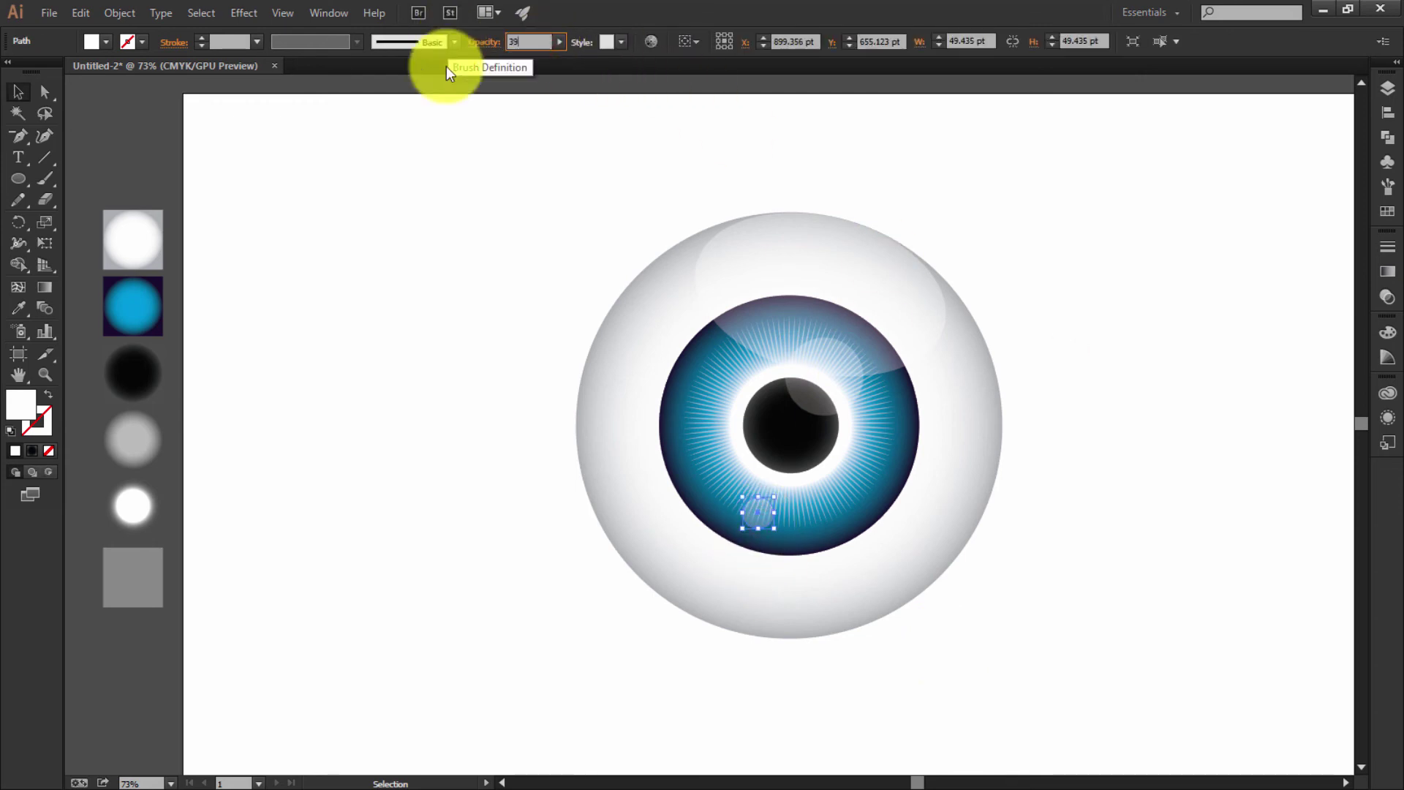
click(436, 205)
click(467, 364)
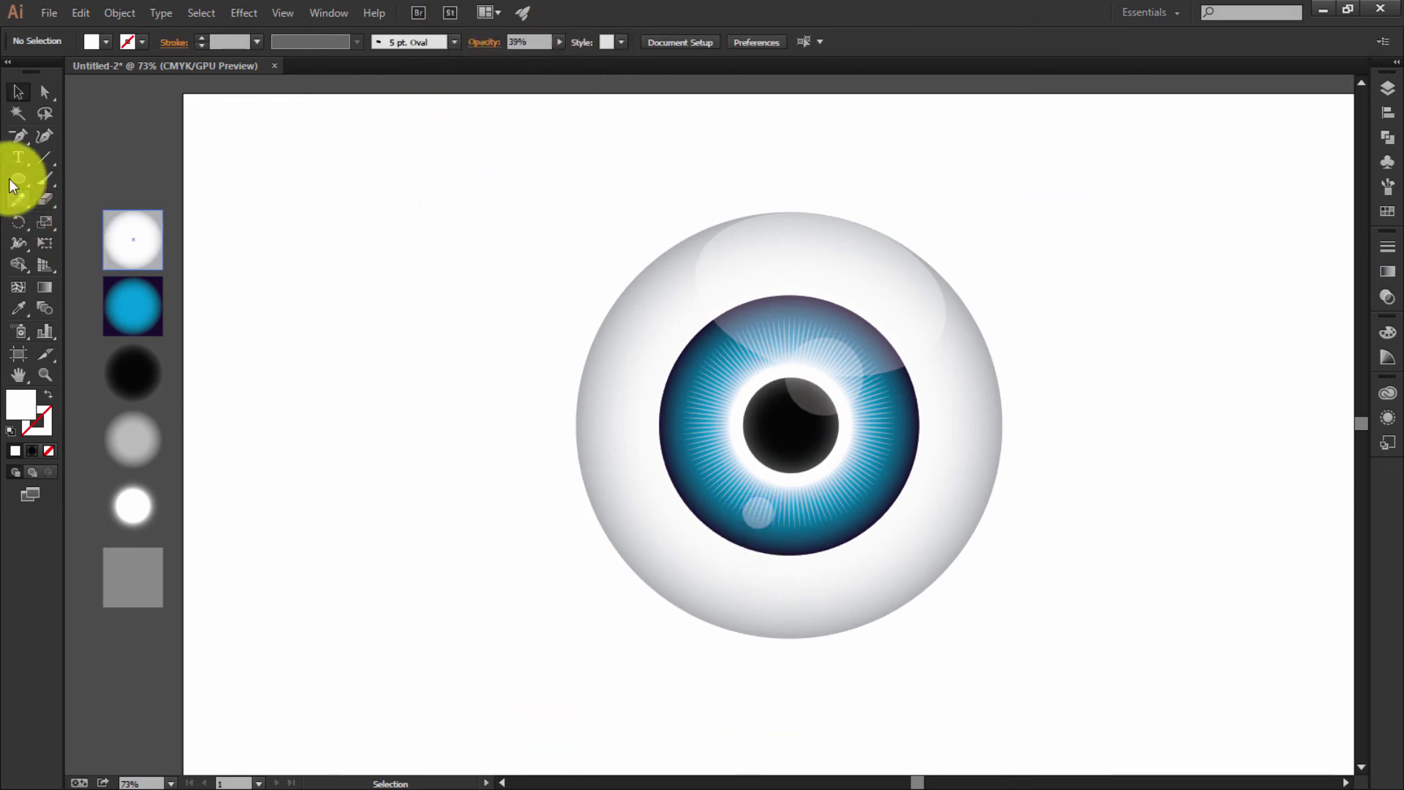
- Draw a circle filled with a white-to-black radial gradient, midpoint at about 42%
drag(422, 360, 475, 416)
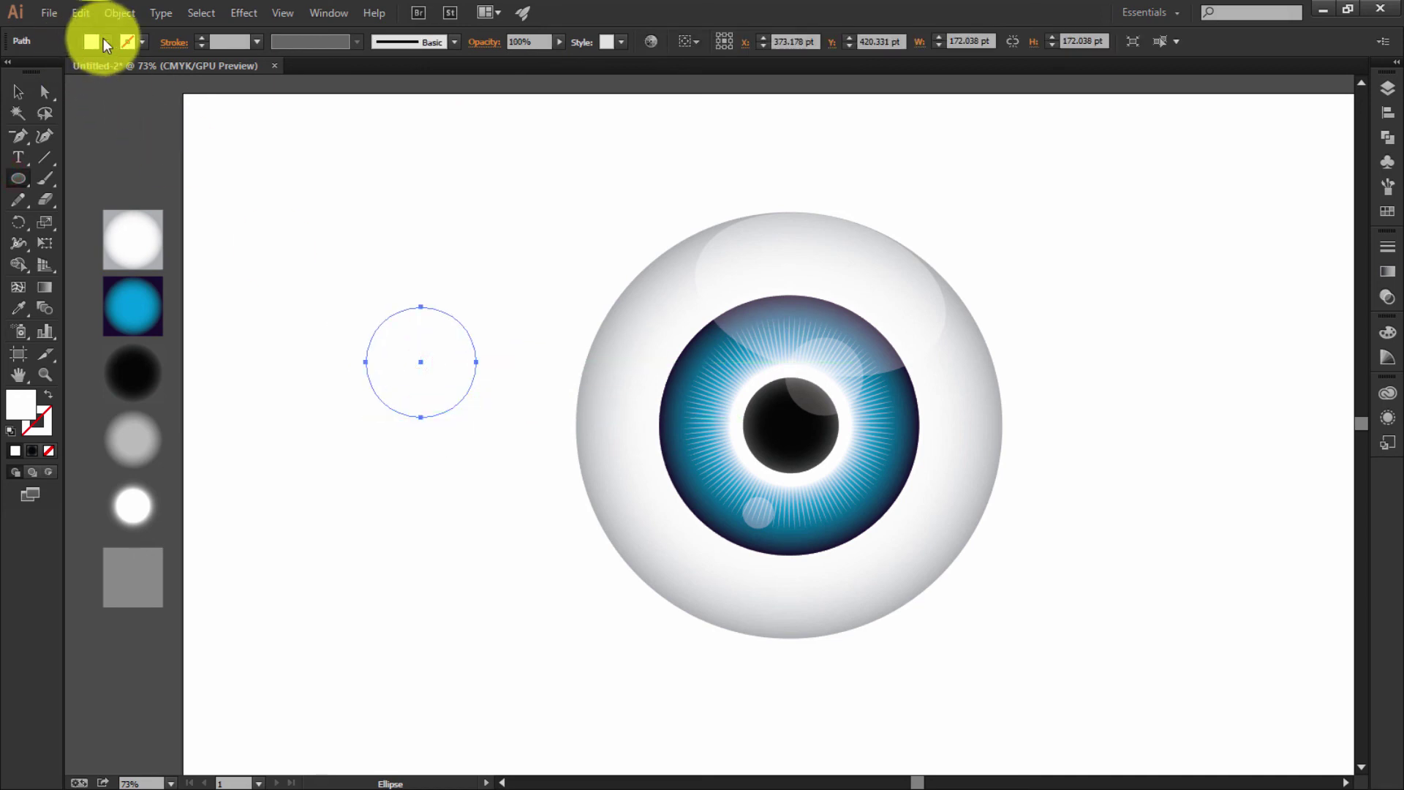
click(106, 41)
click(15, 107)
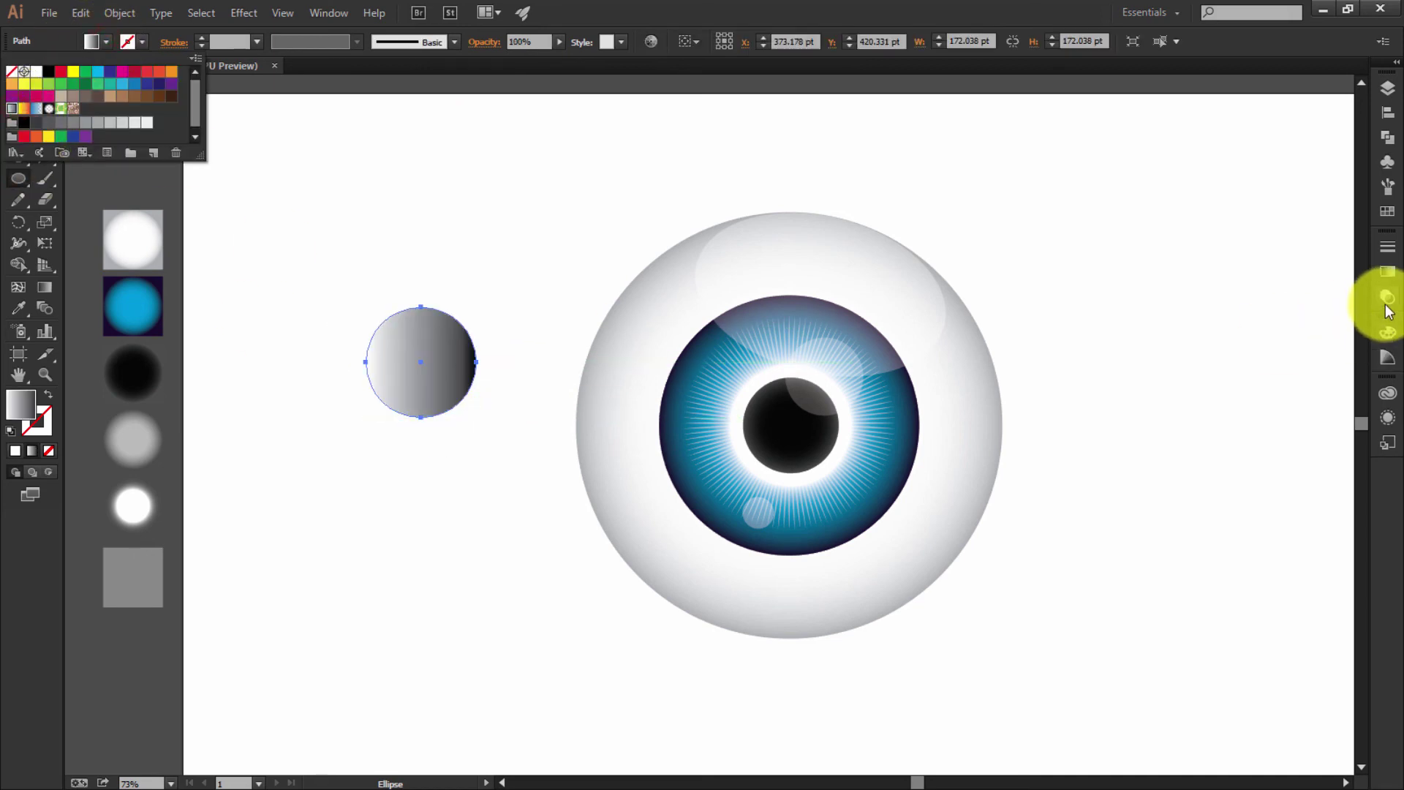
click(1387, 272)
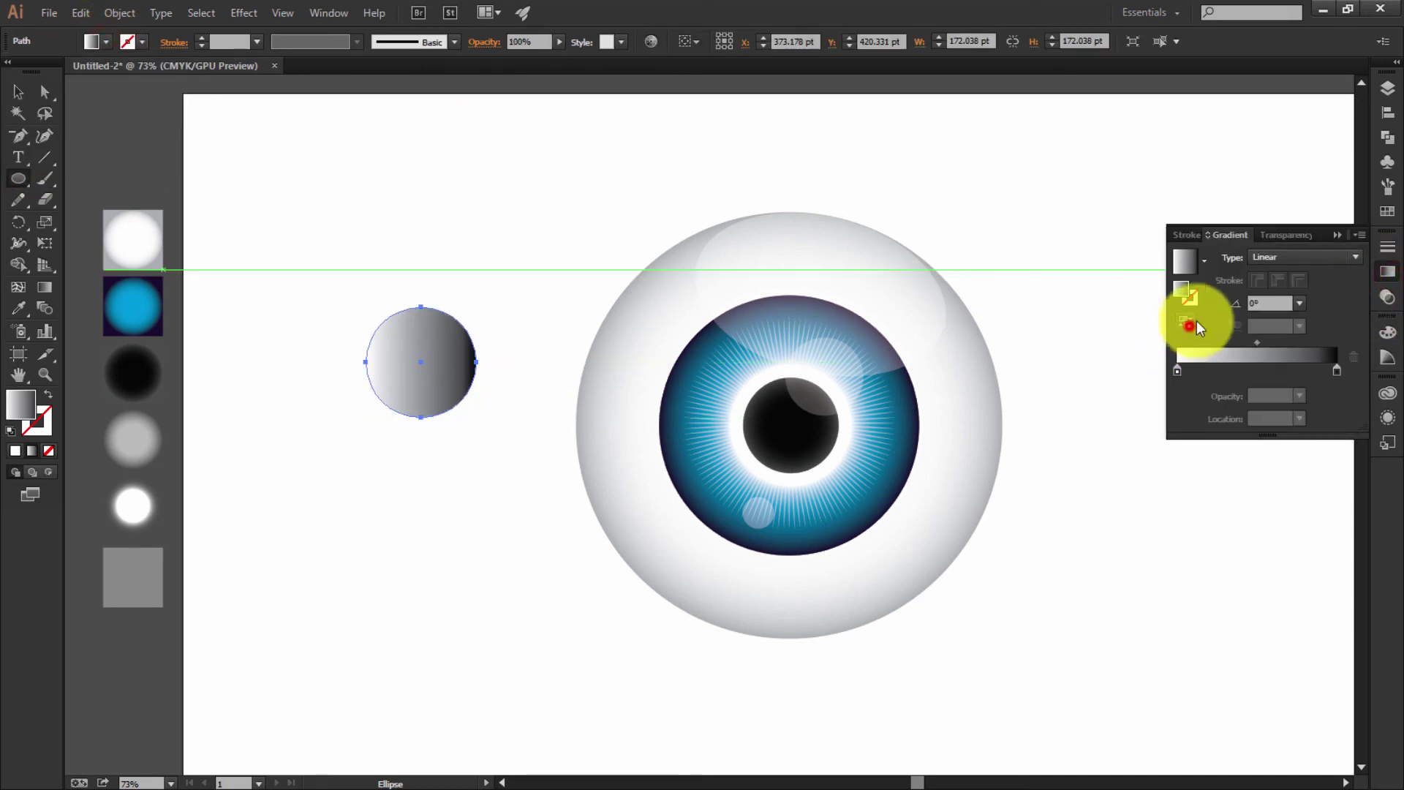
click(1305, 257)
click(1285, 278)
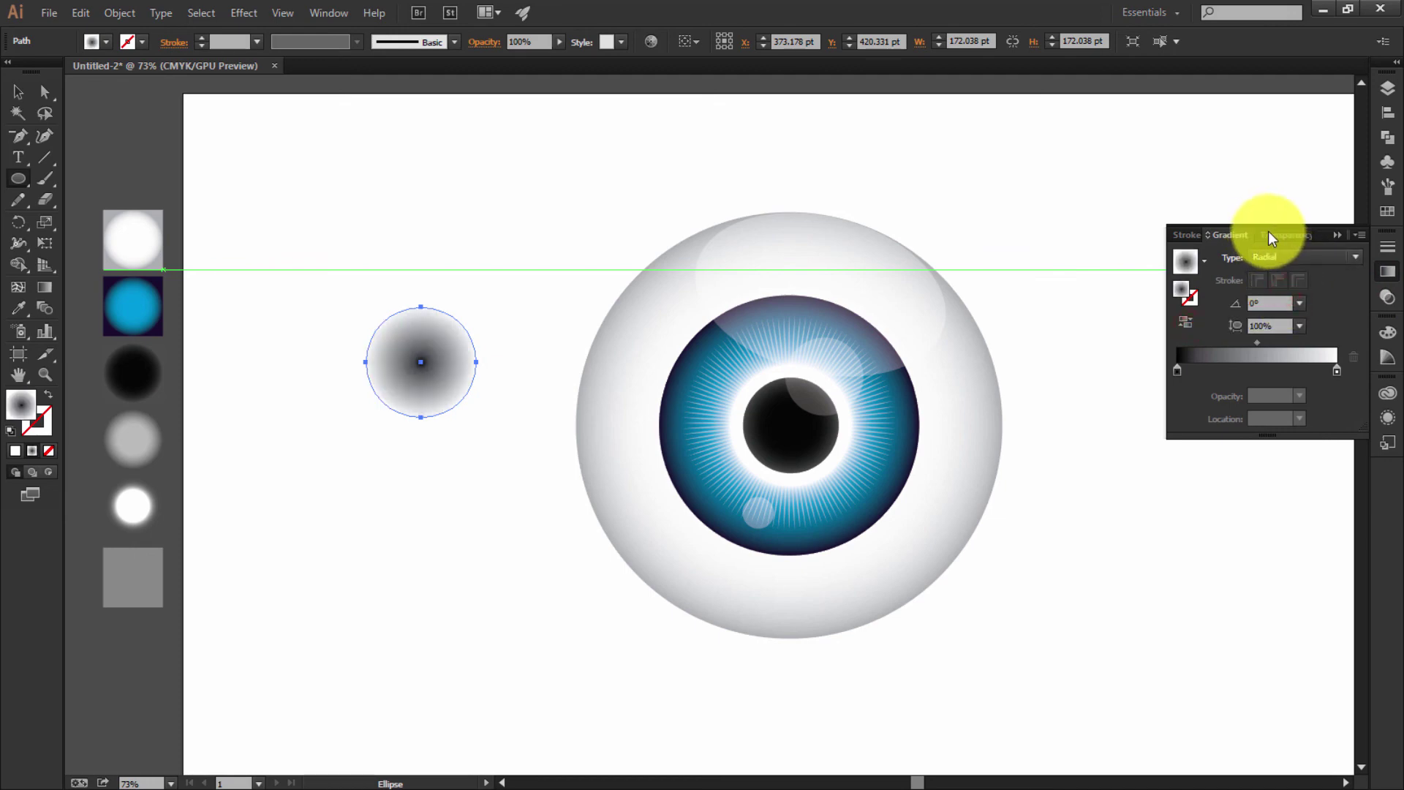
drag(1258, 342, 1244, 342)
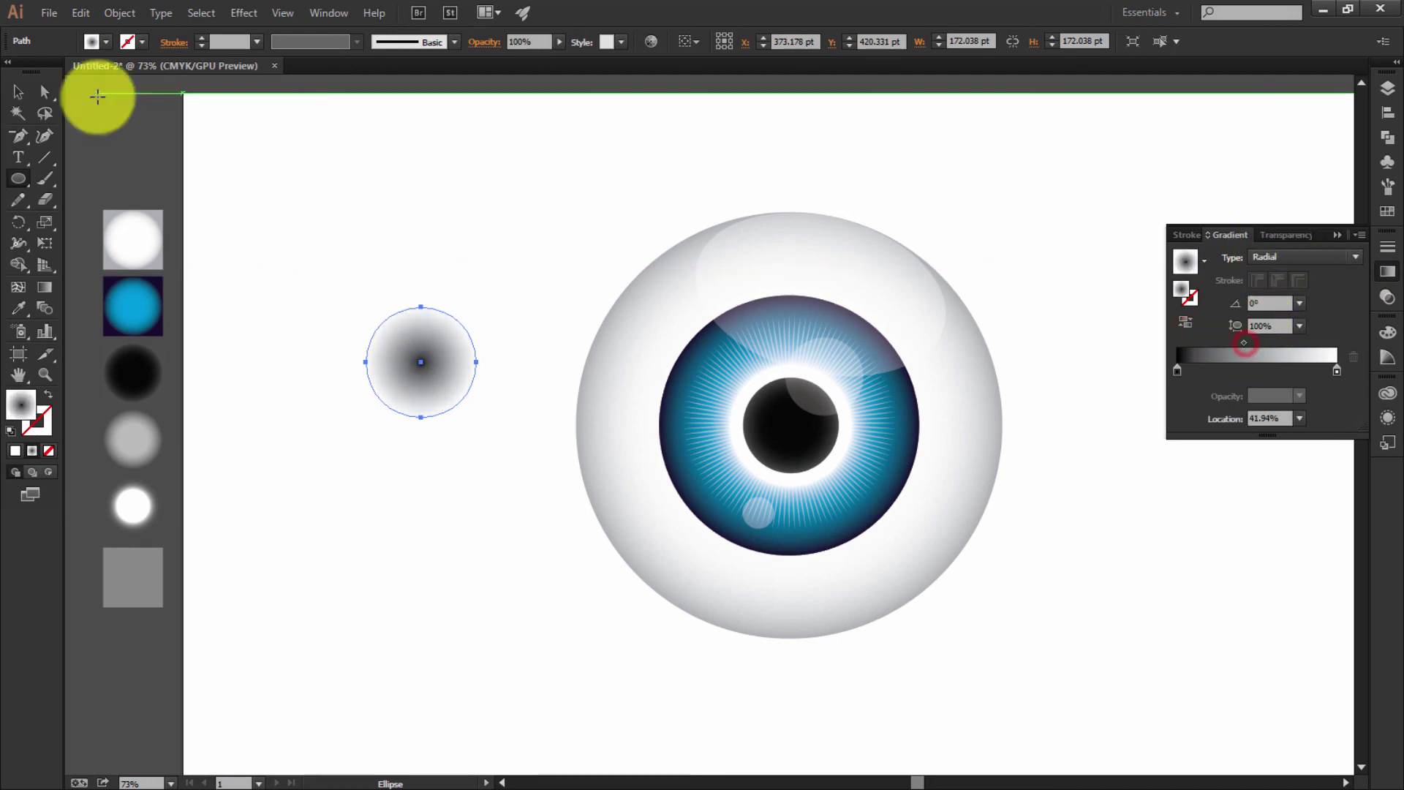
- Squash and widen the gradient circle into a flat ellipse beneath the eyeball
click(17, 91)
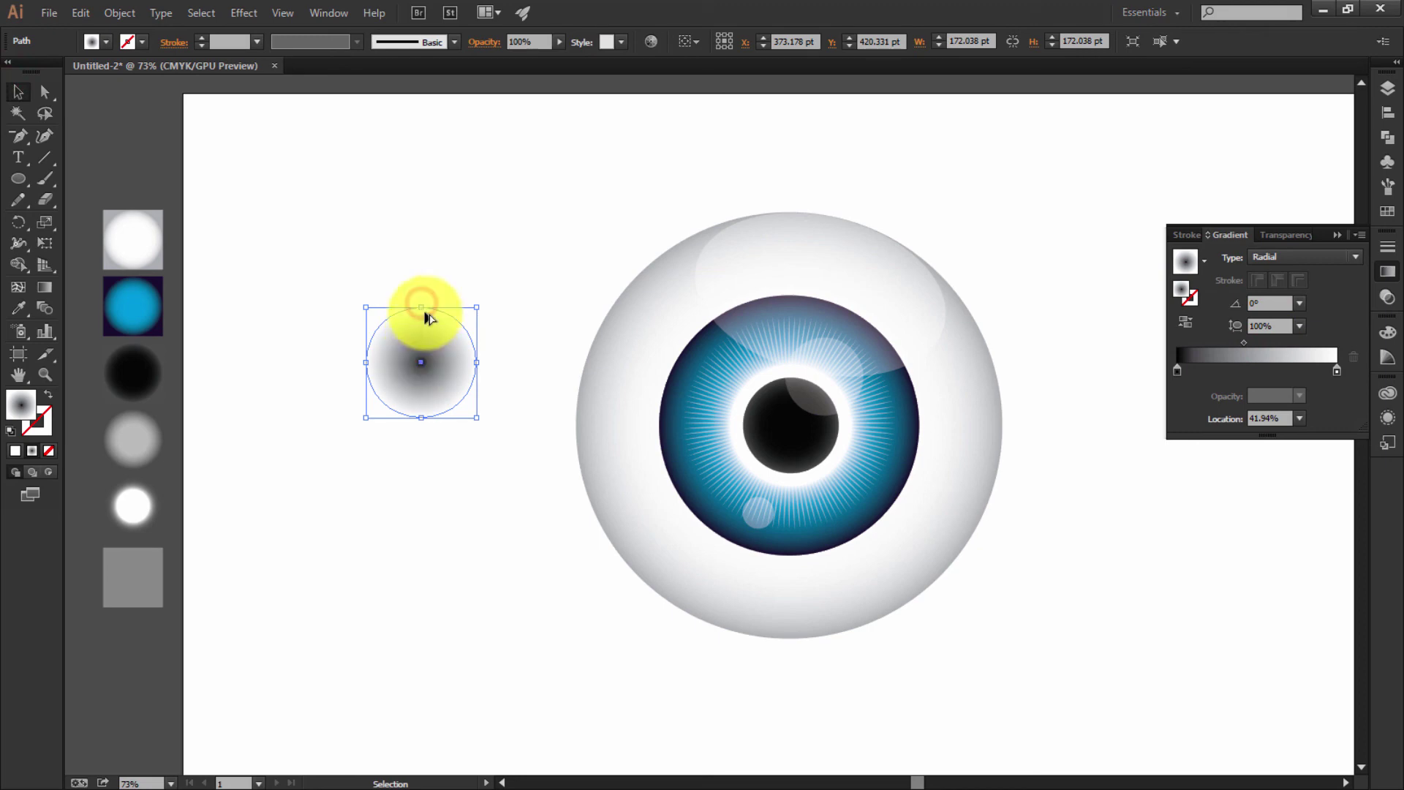
mouse_move(423, 315)
mouse_down()
mouse_move(423, 352)
mouse_move(860, 667)
mouse_move(1056, 674)
mouse_up()
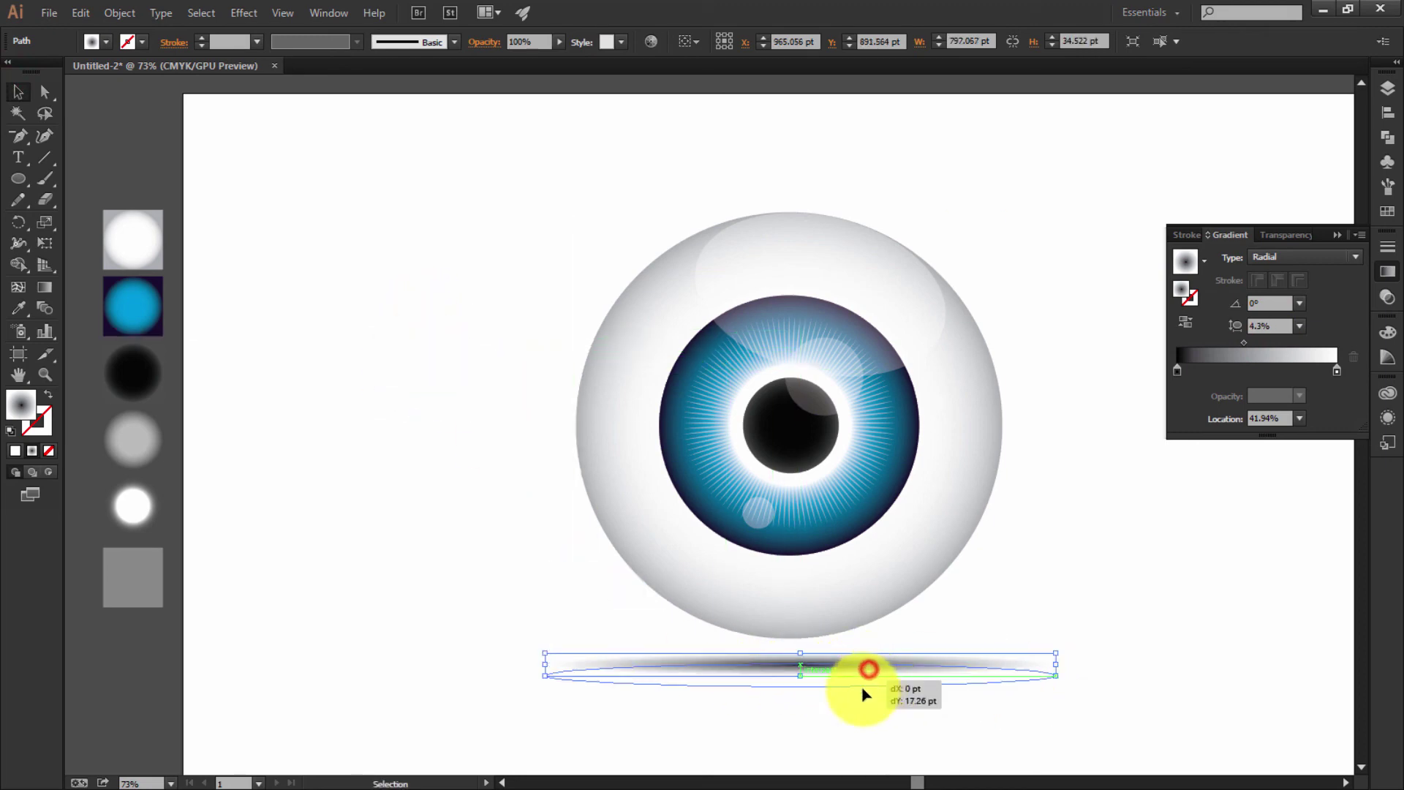
drag(869, 668, 800, 707)
click(1019, 605)
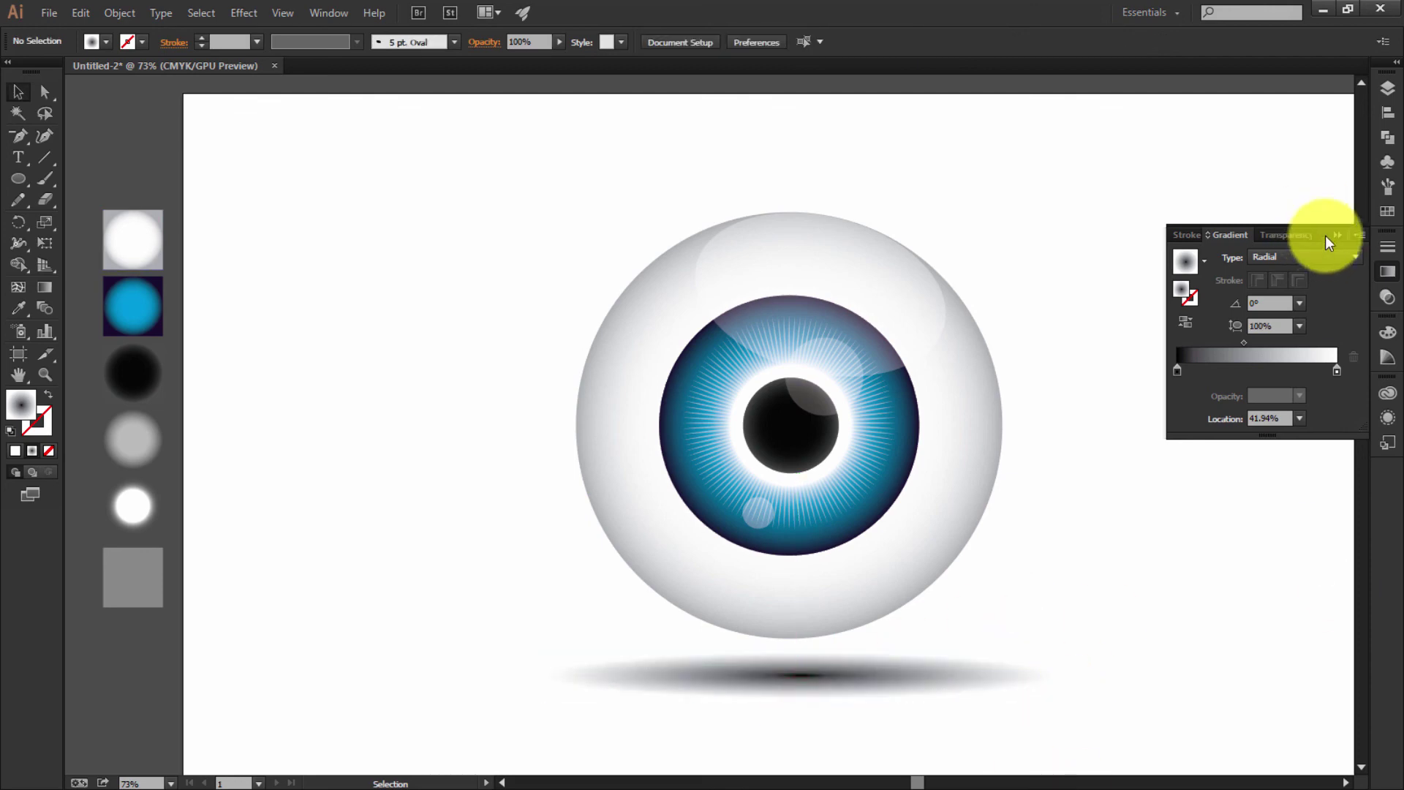
click(898, 682)
- Set the shadow ellipse's Transparency opacity to 60%
click(1278, 234)
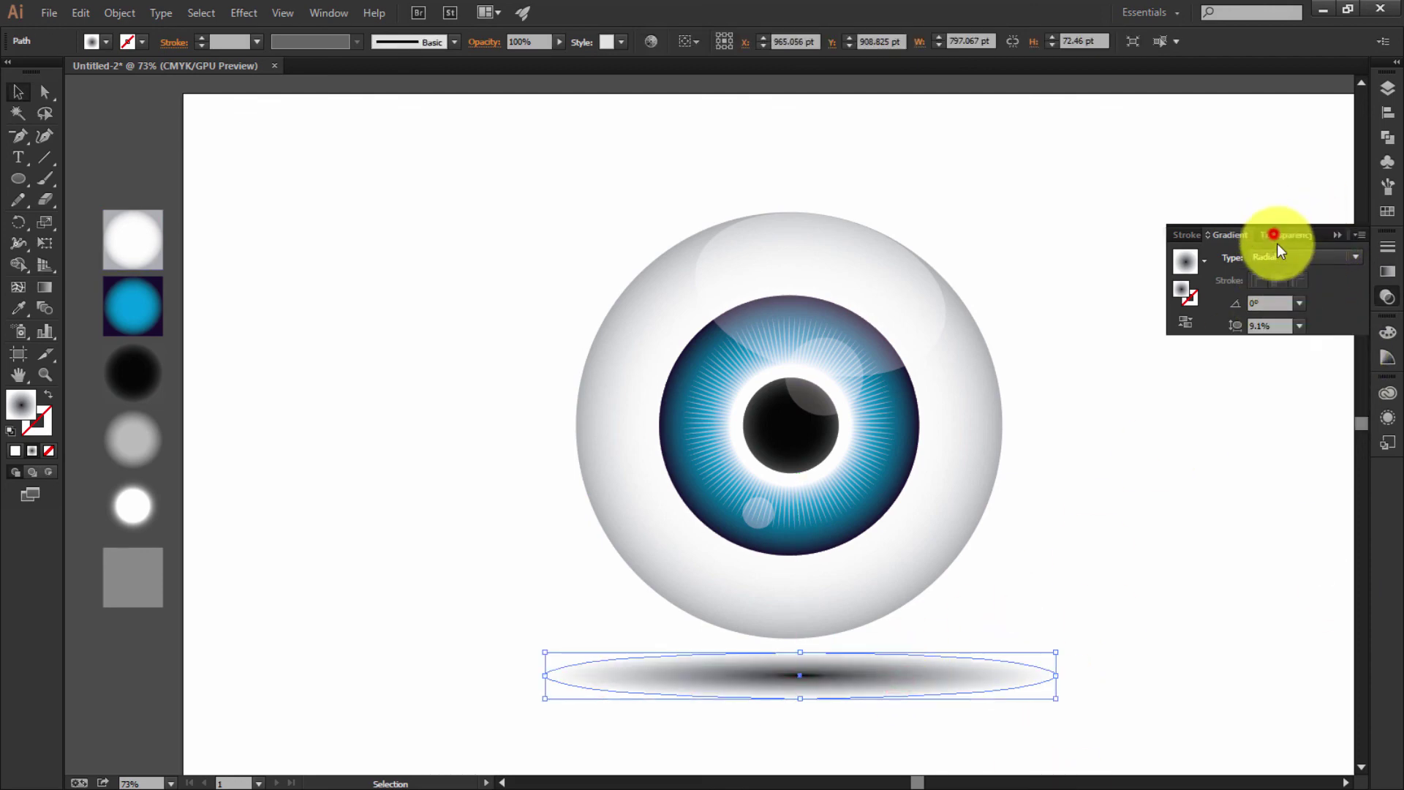
click(1310, 257)
click(1276, 410)
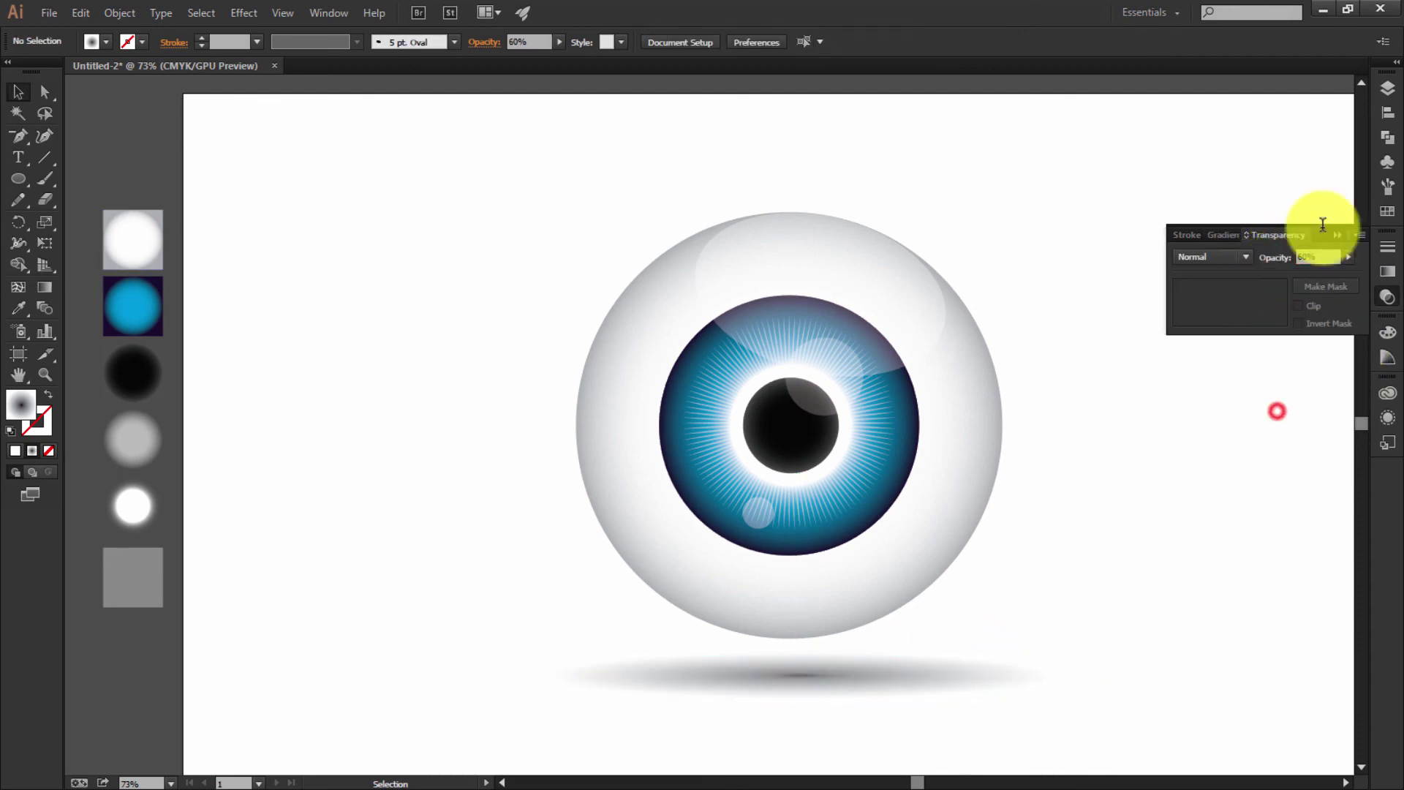
click(1335, 233)
key(ctrl+0)
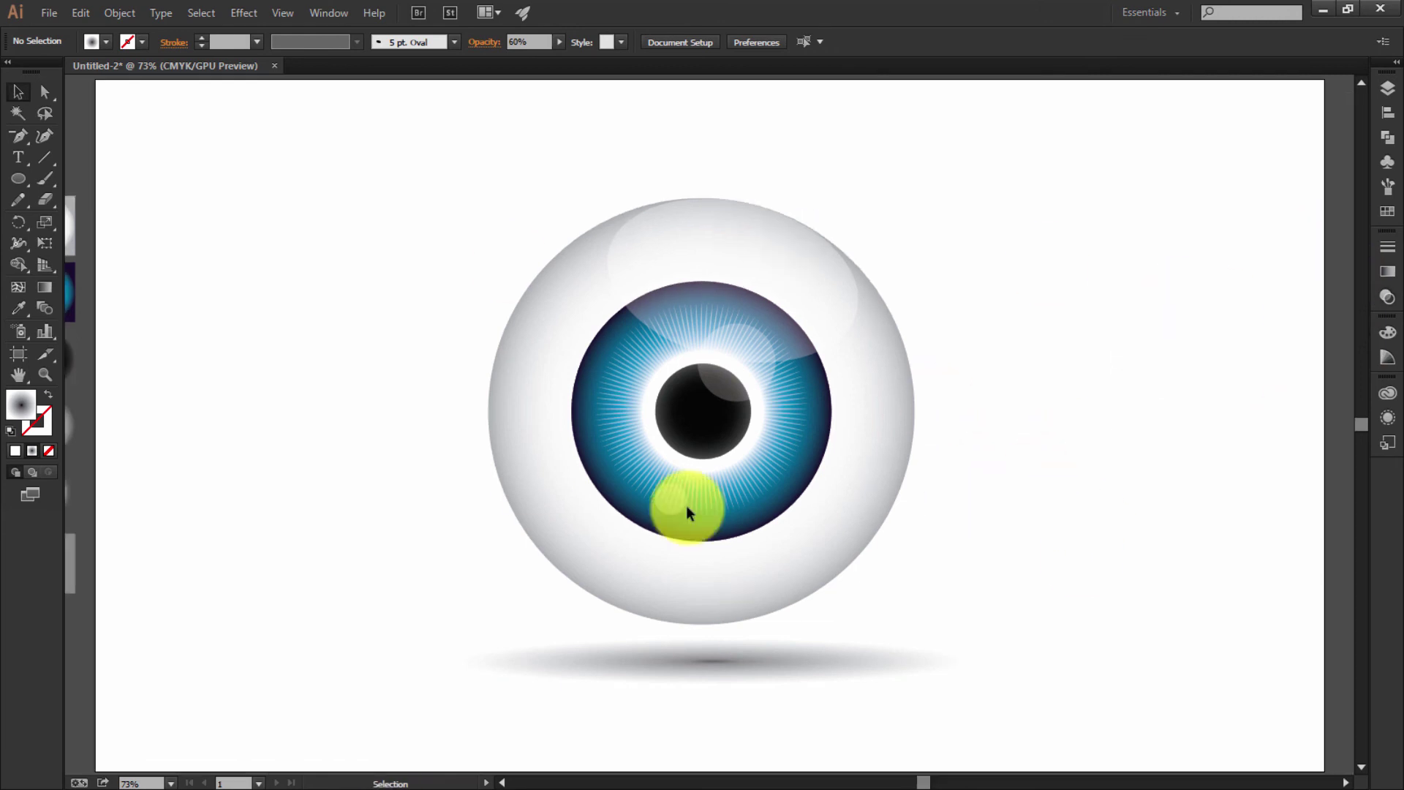